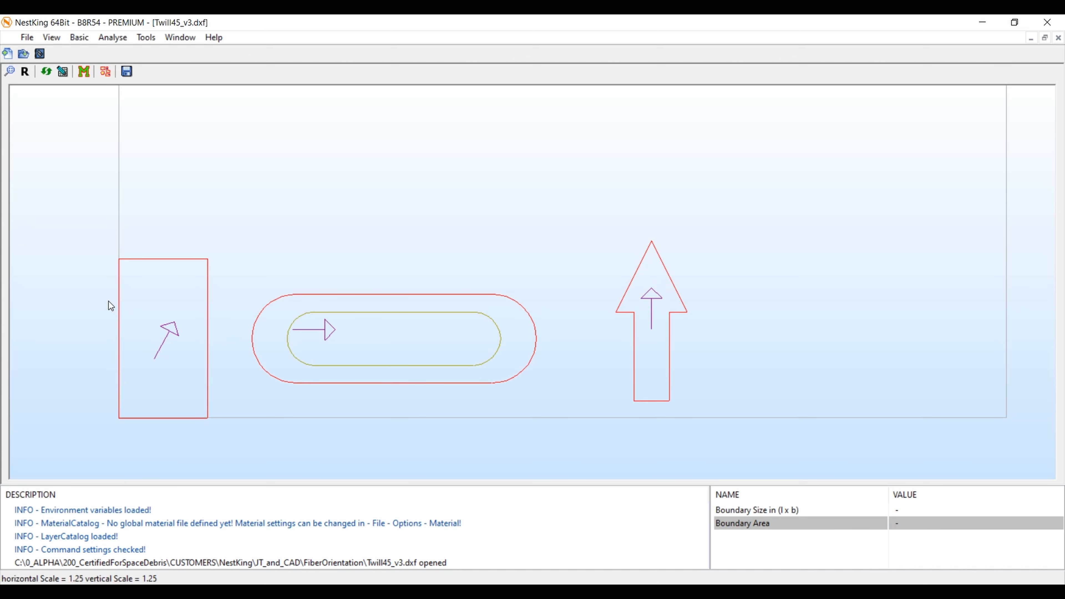
Step: Save the modified Twill45_v3 drawing and convert its three outlines with their orientation arrows into master cuts
{"action": "left_click_drag", "start_coordinate": [177, 338], "coordinate": [210, 387]}
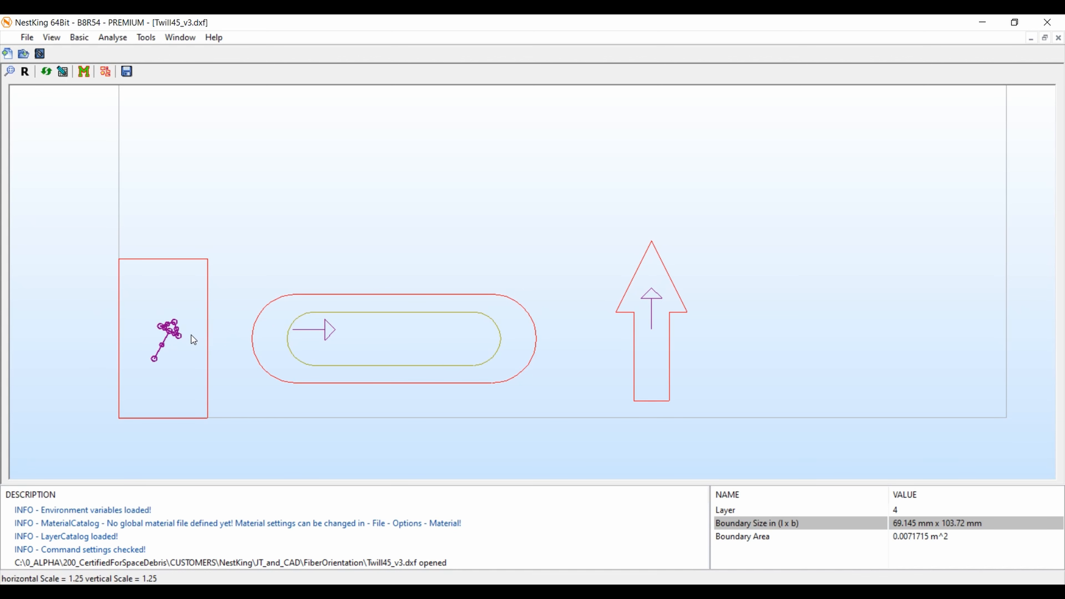
{"action": "left_click", "coordinate": [239, 285]}
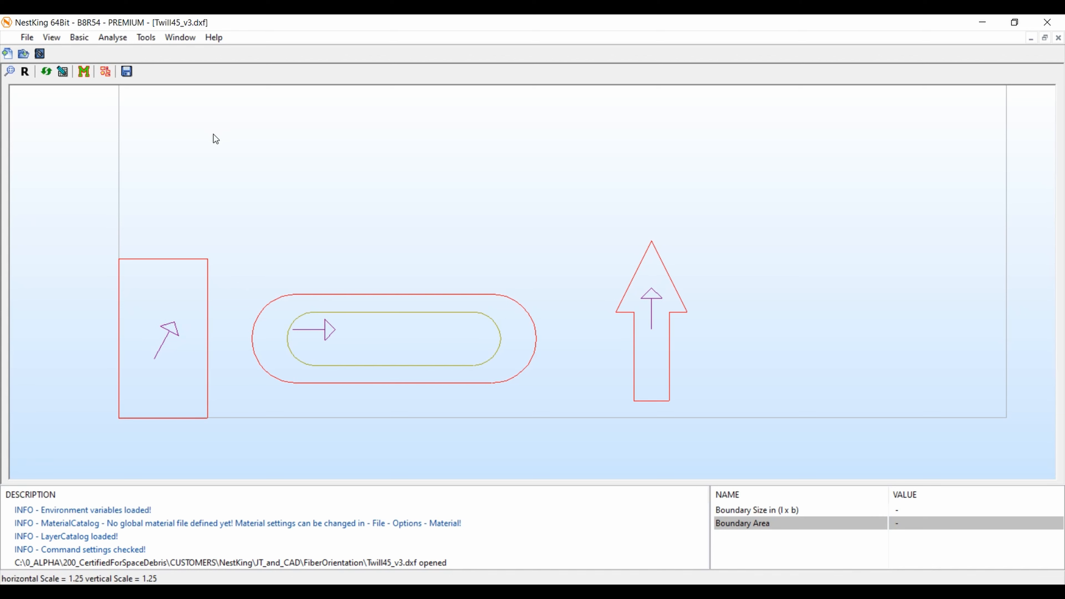
{"action": "left_click", "coordinate": [85, 72]}
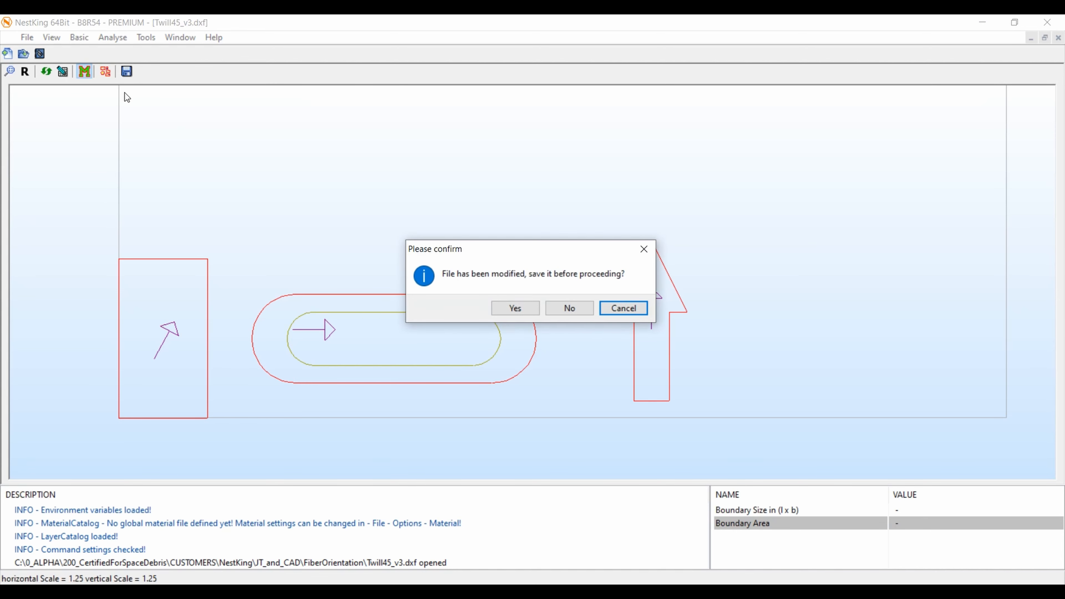
{"action": "left_click", "coordinate": [514, 308]}
{"action": "left_click", "coordinate": [523, 335]}
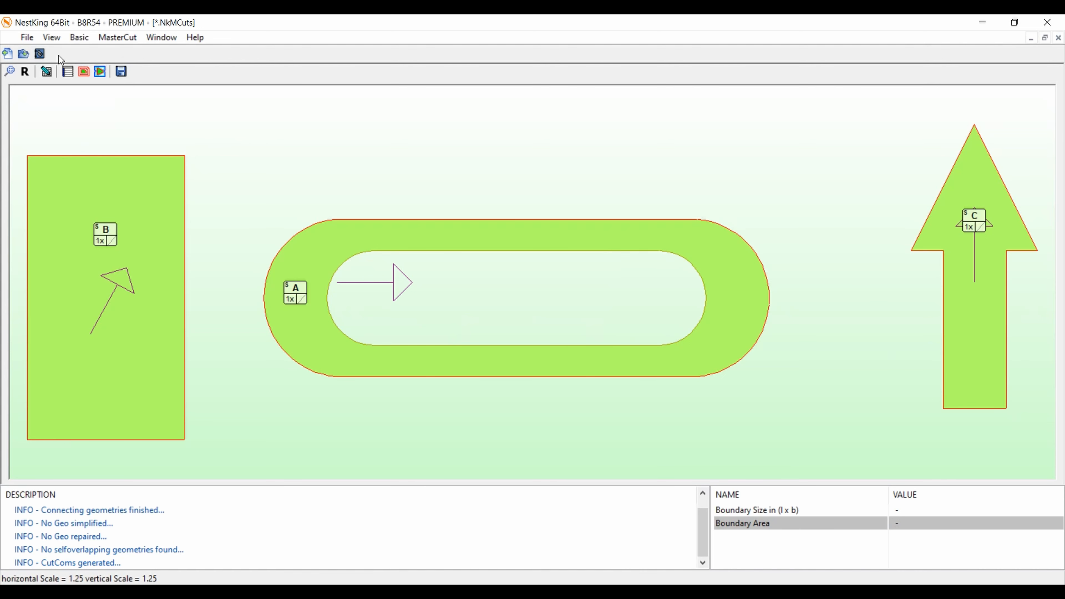
Step: Open the material catalog and view the materials listed in its Local and File groups
{"action": "left_click", "coordinate": [41, 52]}
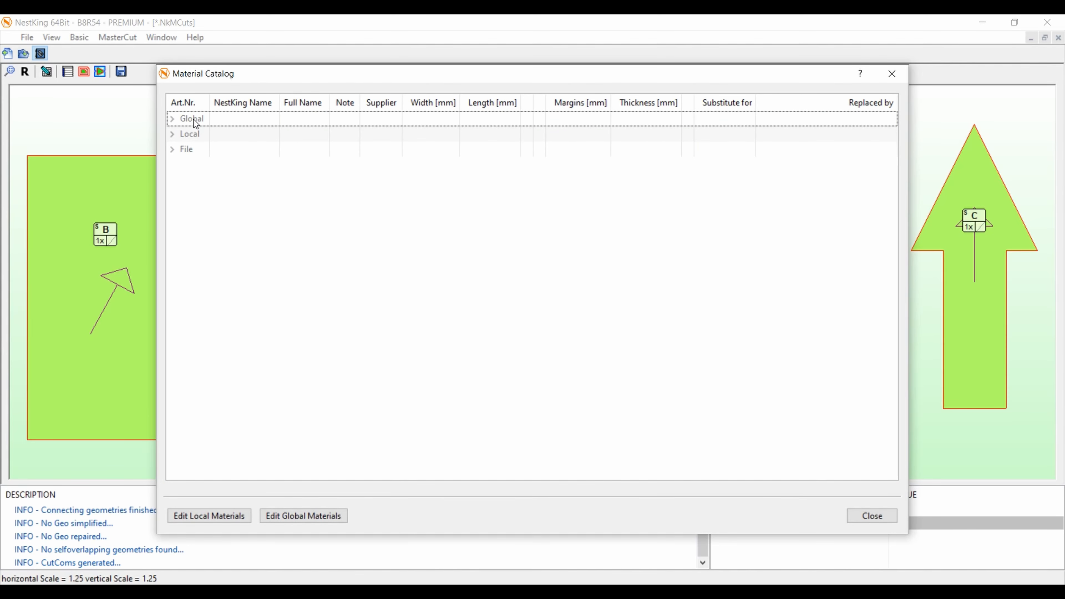
{"action": "left_click", "coordinate": [174, 134]}
{"action": "left_click", "coordinate": [172, 196]}
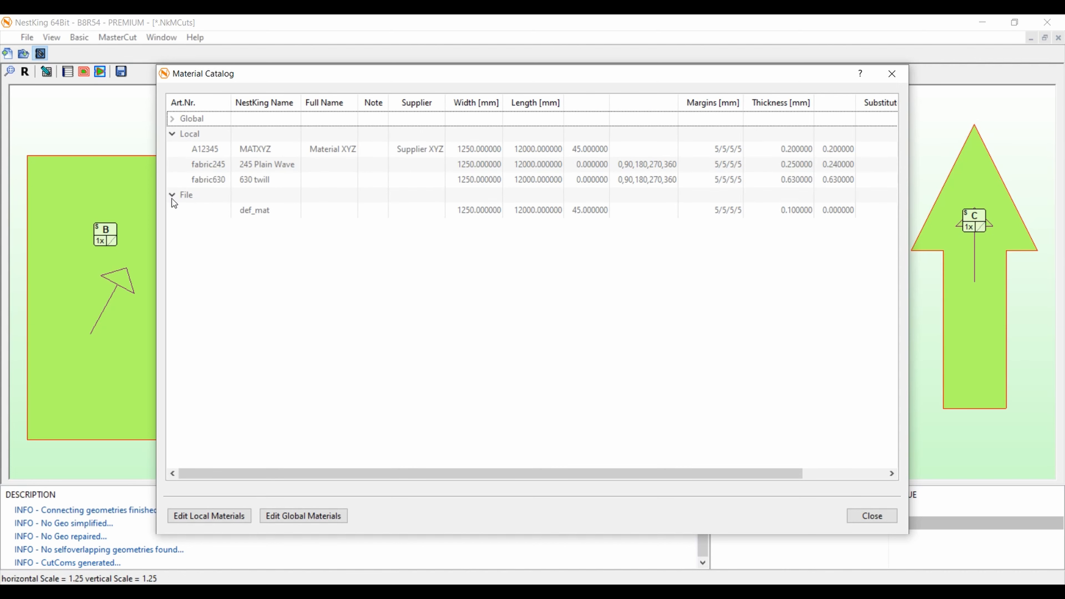
{"action": "left_click", "coordinate": [172, 195]}
{"action": "left_click", "coordinate": [172, 195]}
Step: Add a new material to the local catalog with the NestKing name Tutorial_180gsqmTwillC
{"action": "left_click", "coordinate": [192, 518]}
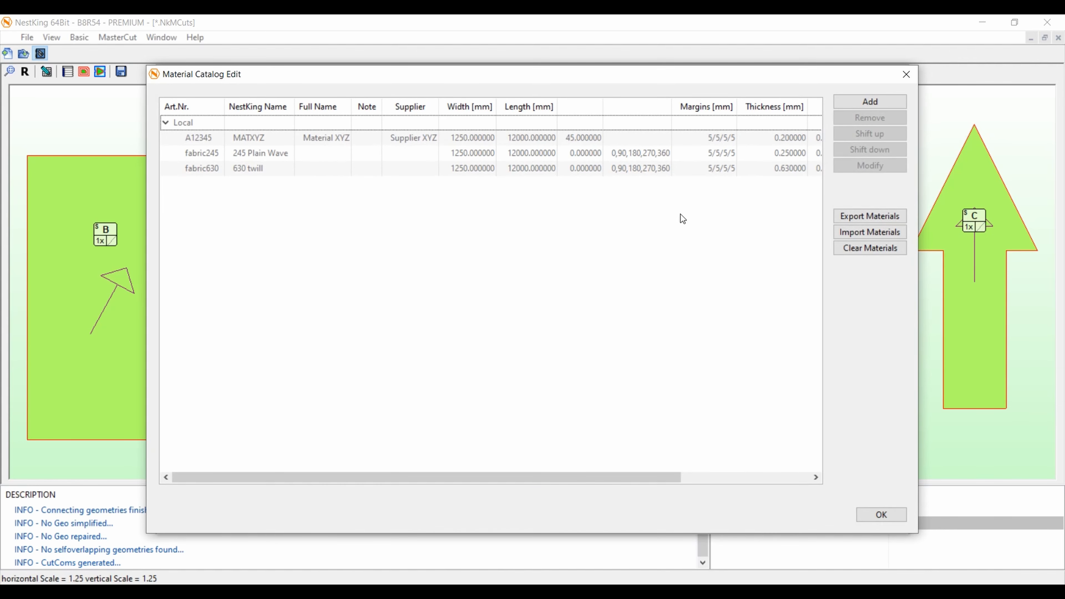
{"action": "left_click", "coordinate": [866, 101]}
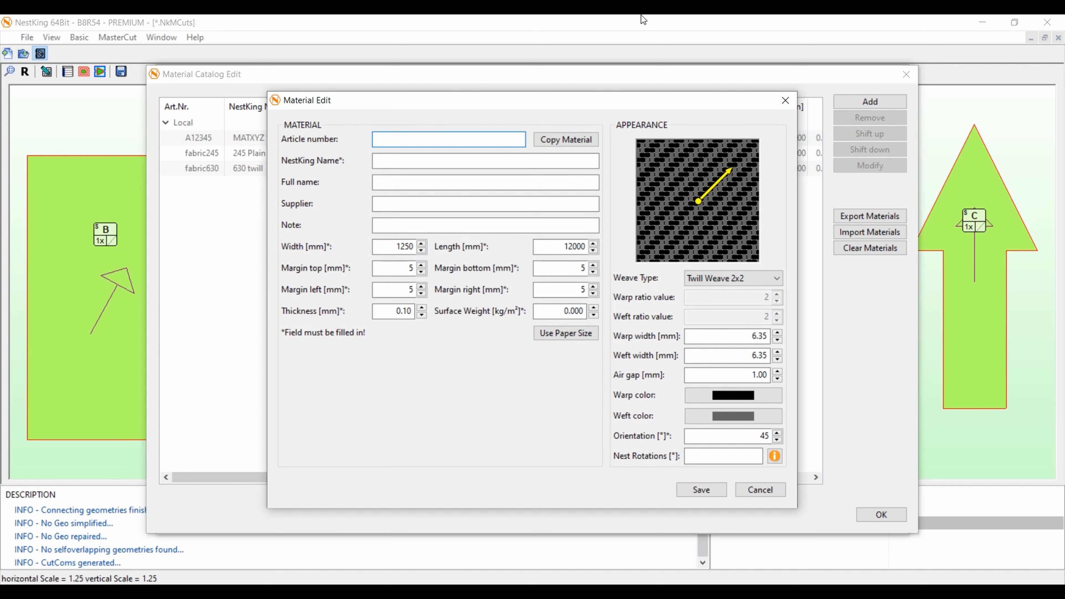
{"action": "left_click_drag", "start_coordinate": [475, 102], "coordinate": [462, 85]}
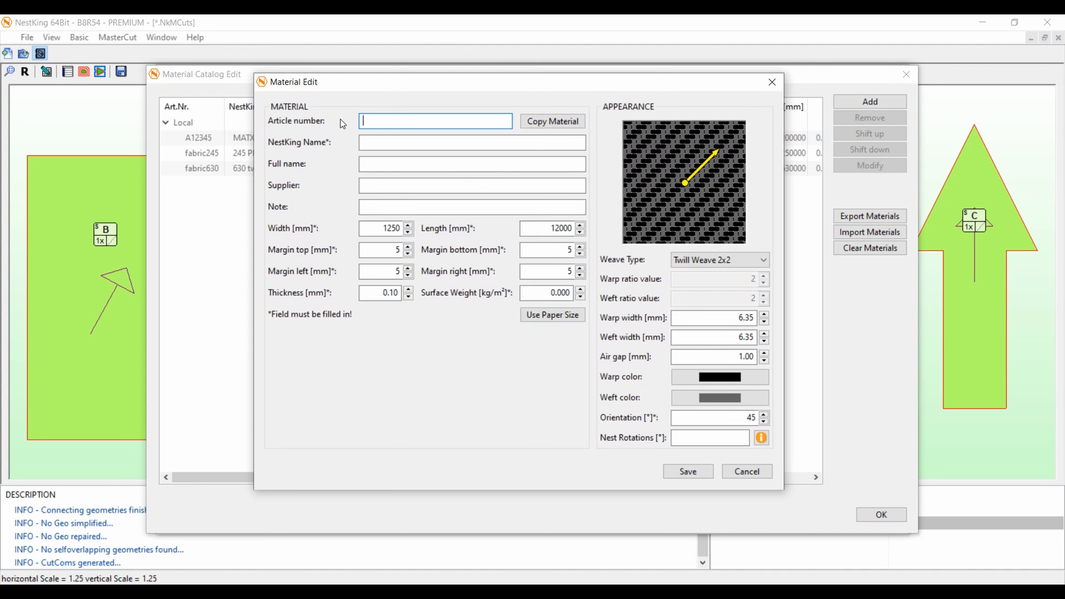
{"action": "left_click", "coordinate": [370, 142]}
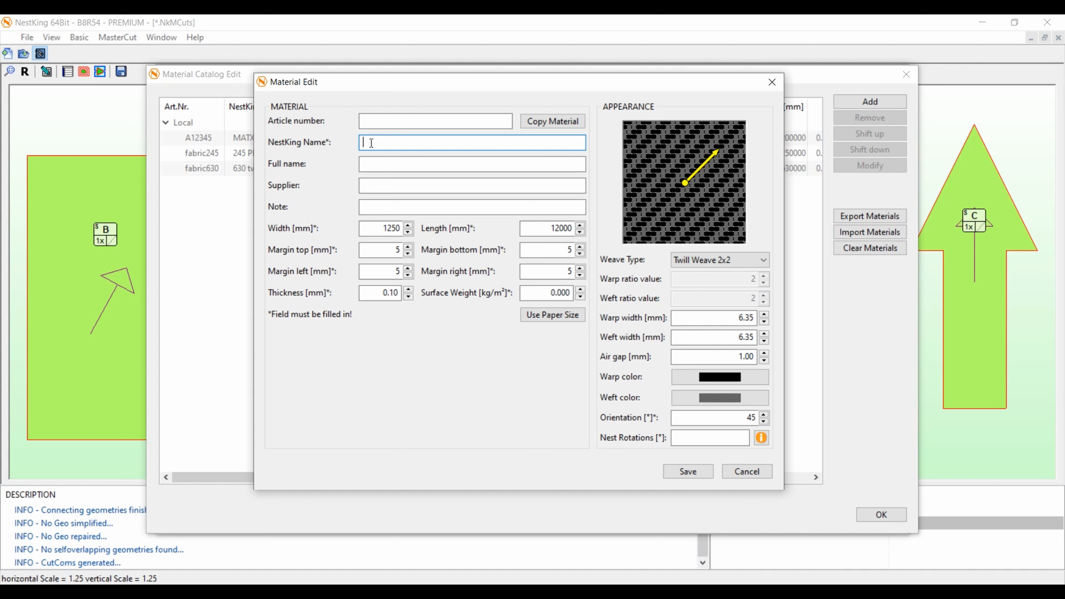
{"action": "type", "text": "Tutorial_"}
{"action": "type", "text": "180gsqmTwillC"}
{"action": "left_click", "coordinate": [362, 166]}
{"action": "left_click", "coordinate": [372, 186]}
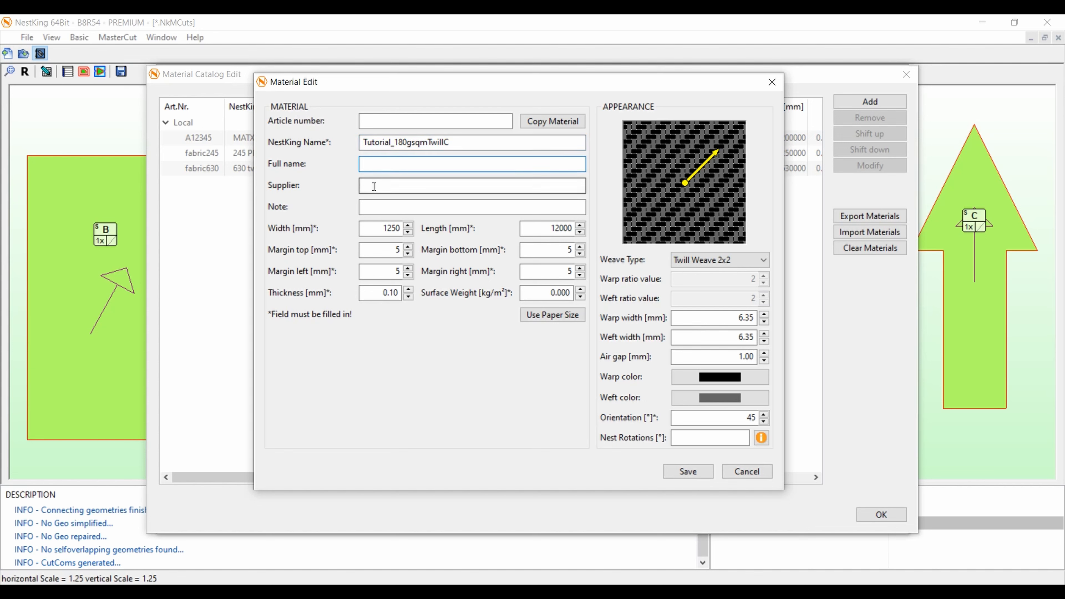
{"action": "left_click", "coordinate": [377, 211]}
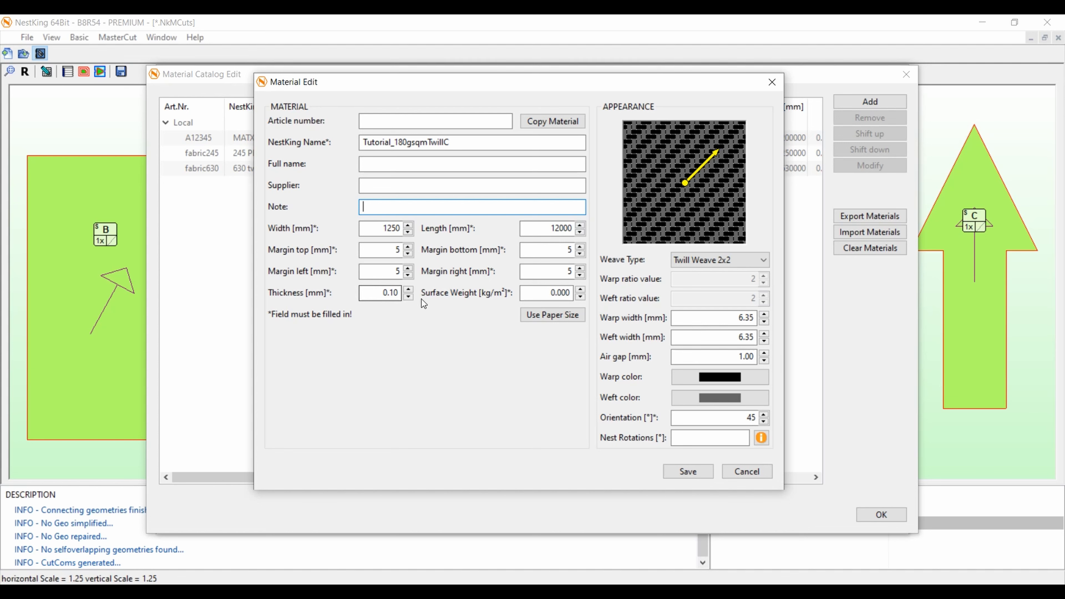
{"action": "left_click_drag", "start_coordinate": [396, 293], "coordinate": [381, 296]}
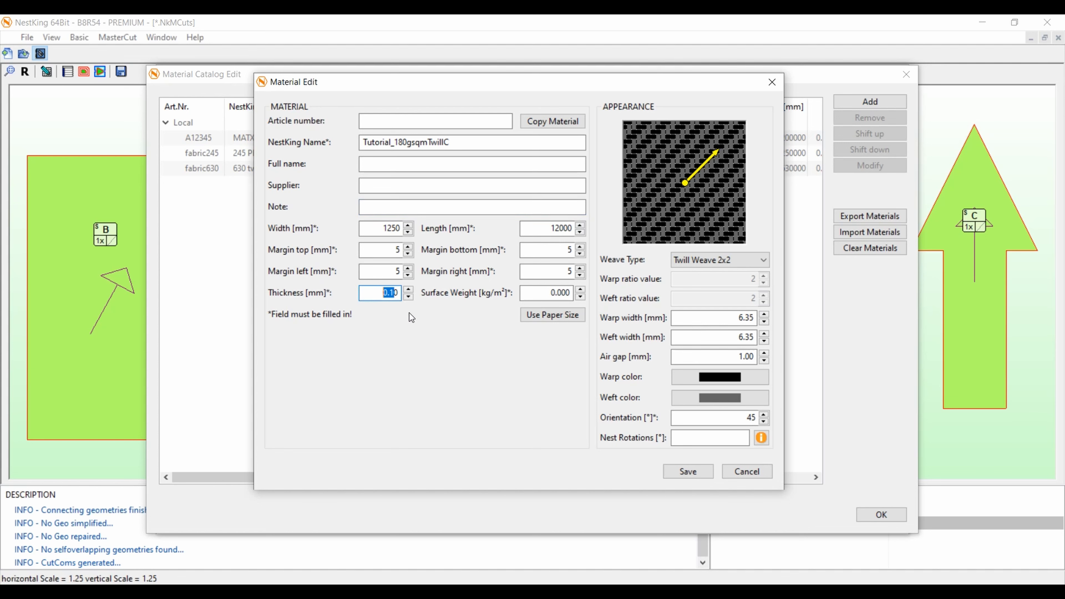
{"action": "left_click", "coordinate": [389, 296]}
Step: Try the Plain Weave and Unidirectional weave types for the new material's appearance
{"action": "left_click", "coordinate": [762, 262]}
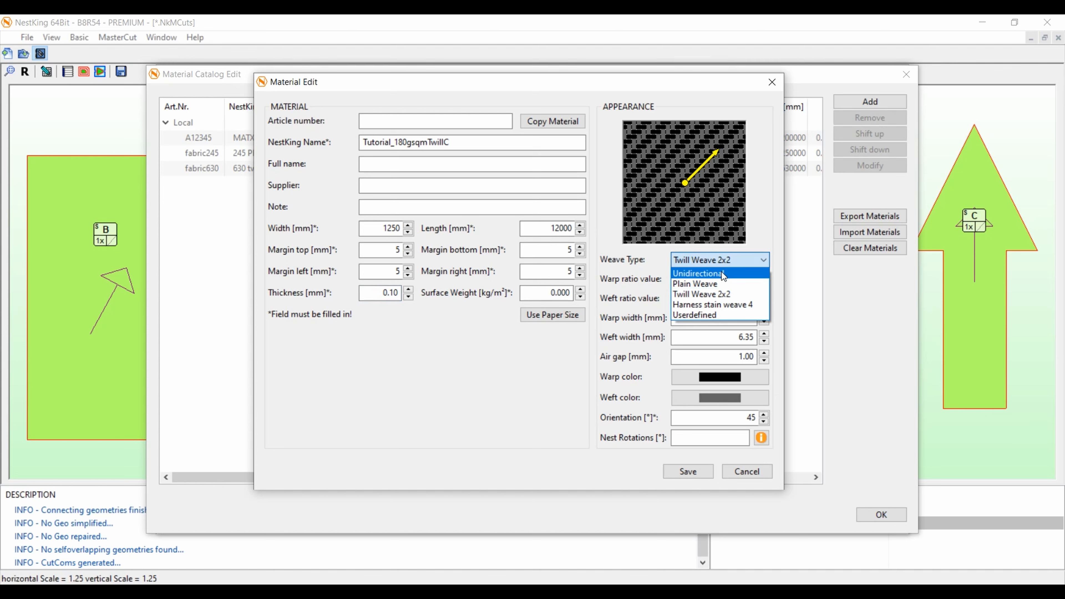
{"action": "left_click", "coordinate": [715, 283]}
{"action": "left_click", "coordinate": [718, 261]}
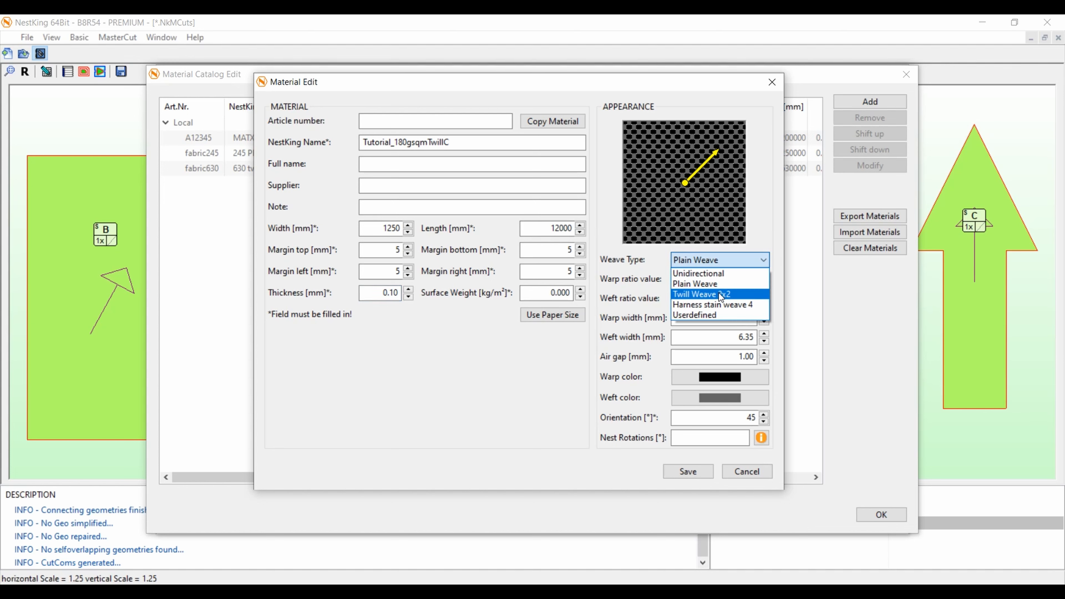
{"action": "left_click", "coordinate": [717, 272]}
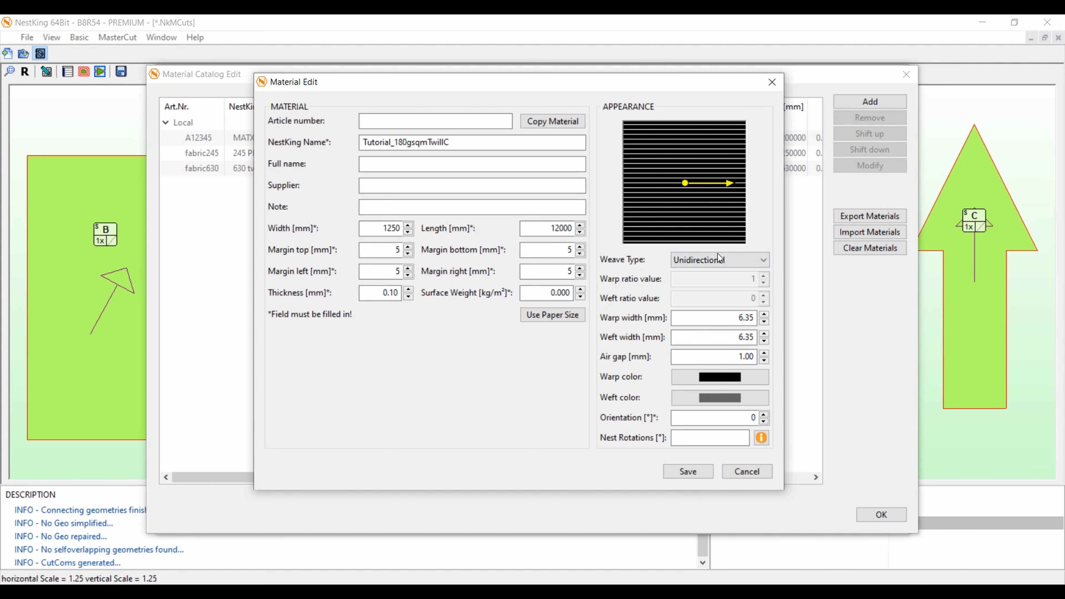
Step: Try stepping the unidirectional weave's orientation angle up and down, ending at 0°
{"action": "left_click", "coordinate": [764, 415]}
{"action": "left_click", "coordinate": [763, 415]}
{"action": "left_click", "coordinate": [764, 414]}
{"action": "left_click", "coordinate": [764, 415]}
{"action": "left_click", "coordinate": [764, 415]}
{"action": "left_click", "coordinate": [767, 422]}
{"action": "left_click", "coordinate": [767, 422]}
{"action": "left_click", "coordinate": [767, 423]}
{"action": "left_click", "coordinate": [767, 423]}
{"action": "left_click", "coordinate": [767, 423]}
{"action": "left_click", "coordinate": [766, 423]}
{"action": "left_click", "coordinate": [767, 423]}
{"action": "left_click", "coordinate": [766, 422]}
{"action": "left_click", "coordinate": [766, 422]}
Step: Try the Harness stain weave 4 and Userdefined weave types, and return the material to Twill Weave 2x2
{"action": "left_click", "coordinate": [755, 260]}
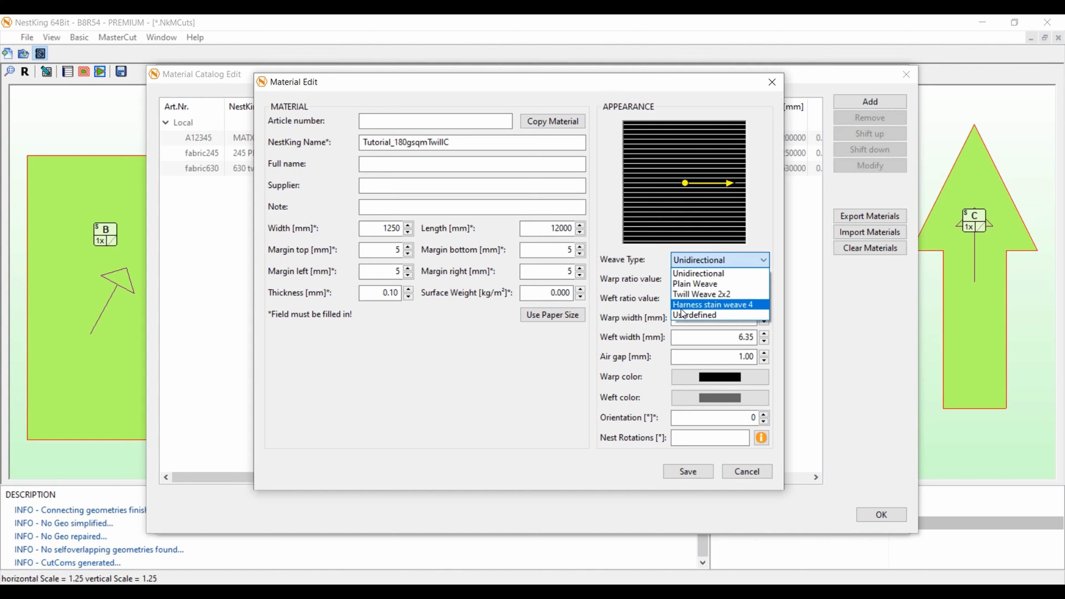
{"action": "left_click", "coordinate": [732, 306]}
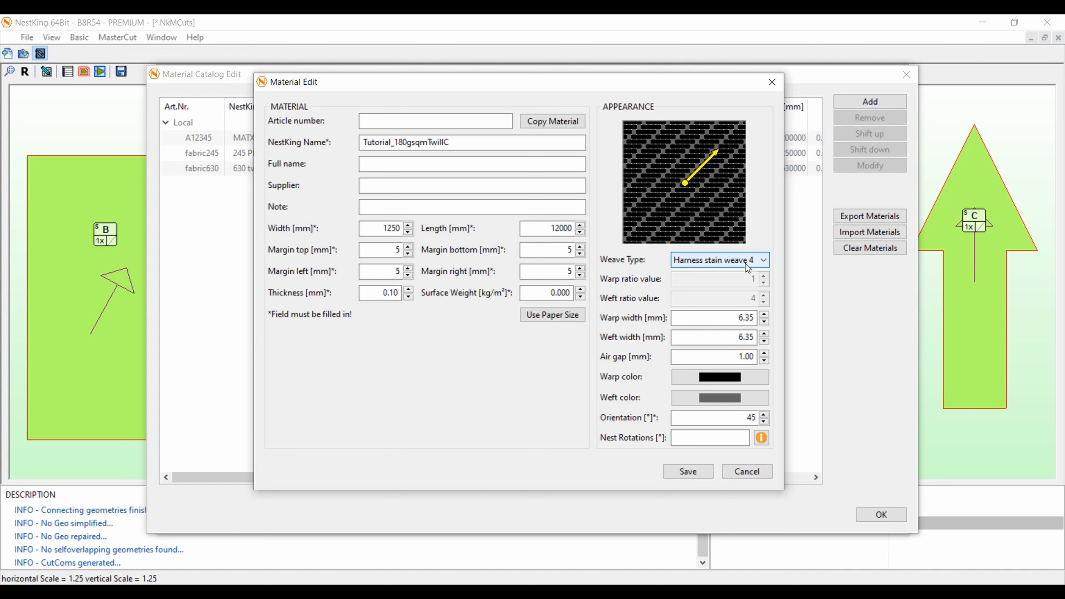
{"action": "left_click", "coordinate": [736, 261]}
{"action": "left_click", "coordinate": [707, 315]}
{"action": "left_click", "coordinate": [713, 262]}
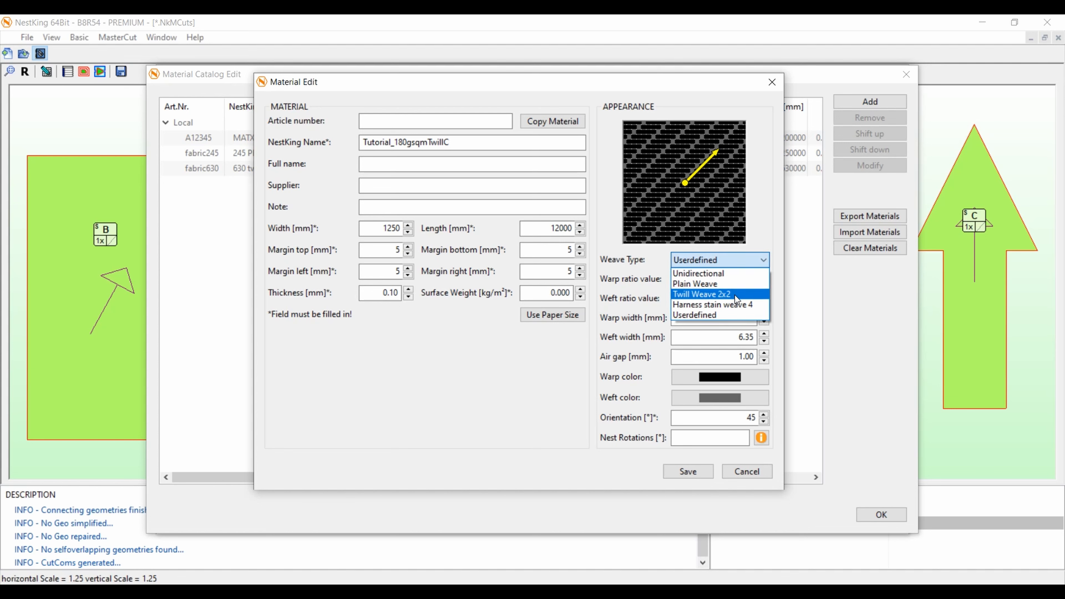
{"action": "left_click", "coordinate": [692, 294]}
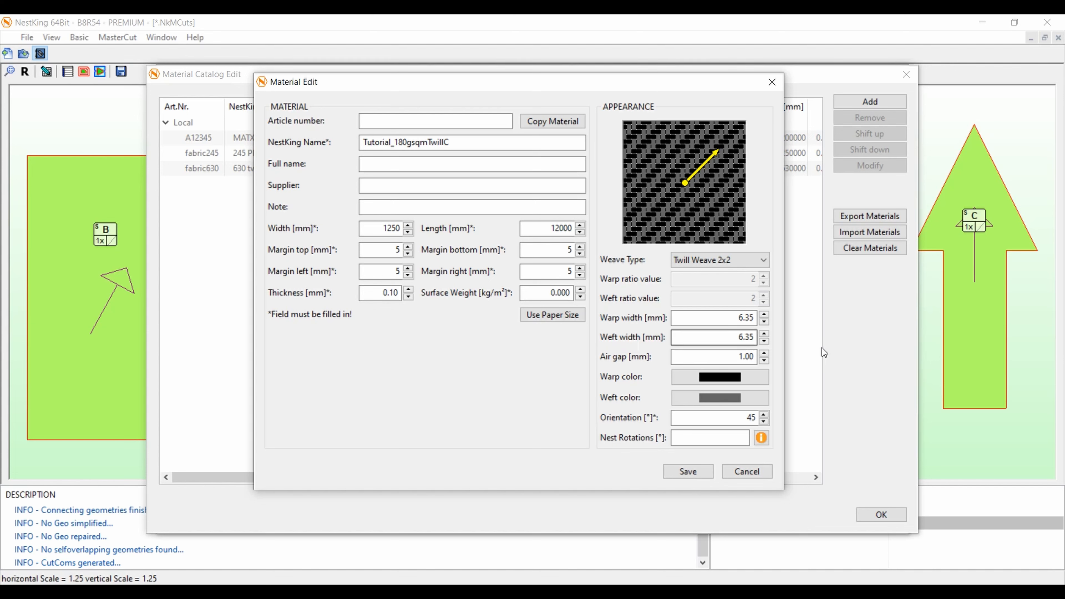
Step: Try a larger weft width for the twill and restore it to 6.35 mm
{"action": "left_click", "coordinate": [764, 334]}
{"action": "left_click", "coordinate": [764, 335]}
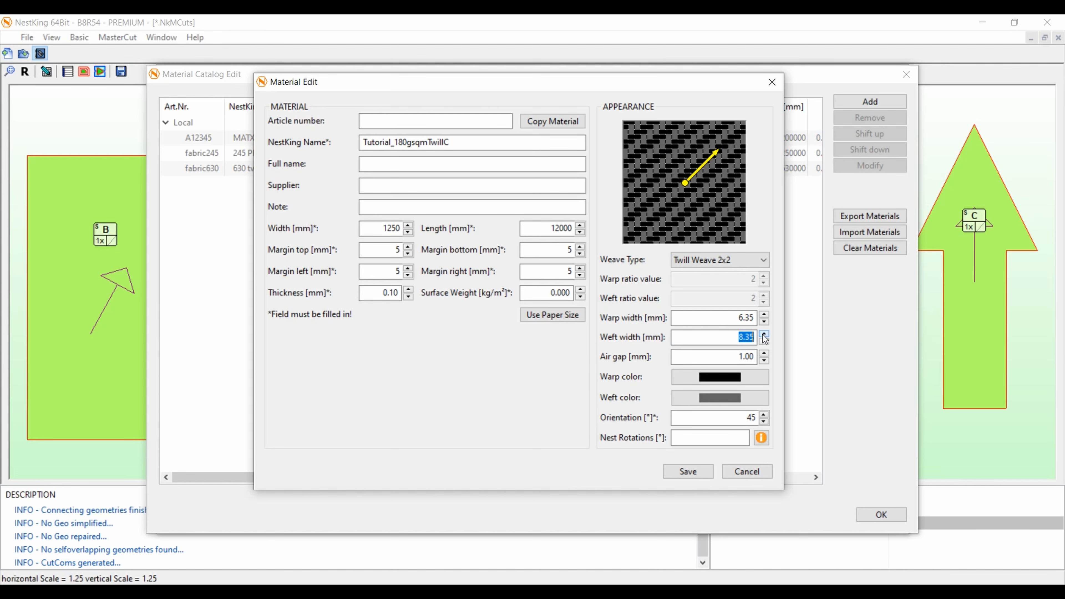
{"action": "left_click", "coordinate": [765, 336]}
{"action": "left_click", "coordinate": [765, 341]}
{"action": "left_click", "coordinate": [764, 341]}
{"action": "left_click", "coordinate": [765, 341]}
Step: Try different air gap values for the weave and restore the gap to 1.00 mm
{"action": "left_click", "coordinate": [763, 355]}
{"action": "left_click", "coordinate": [762, 354]}
{"action": "left_click", "coordinate": [762, 354]}
{"action": "left_click", "coordinate": [763, 354]}
{"action": "left_click", "coordinate": [763, 354]}
{"action": "left_click", "coordinate": [764, 360]}
{"action": "left_click", "coordinate": [764, 360]}
{"action": "left_click", "coordinate": [764, 360]}
{"action": "left_click", "coordinate": [764, 360]}
{"action": "left_click", "coordinate": [764, 359]}
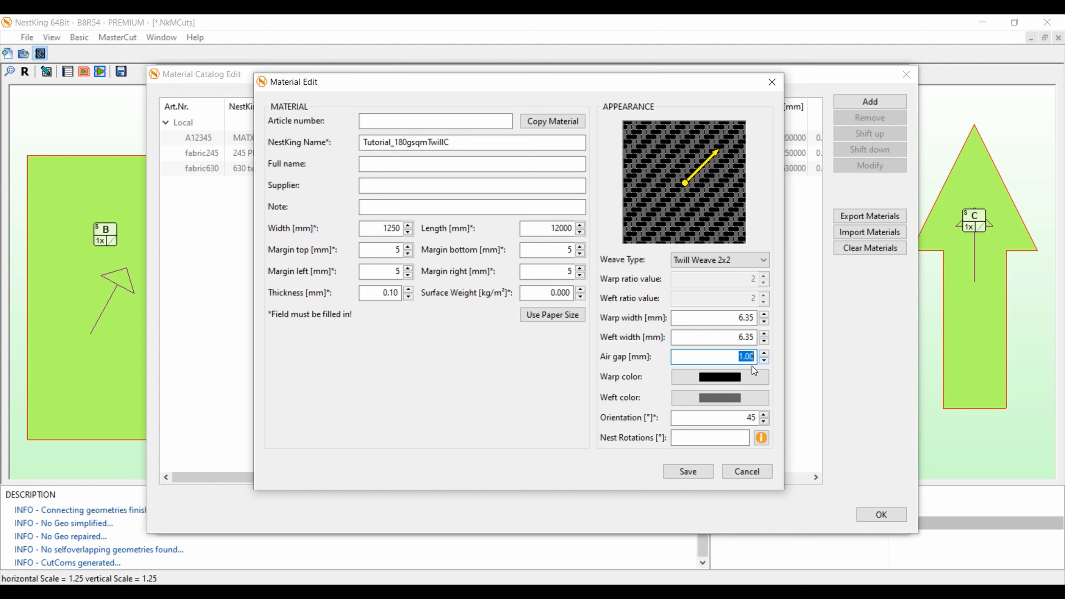
Step: Try blue as the warp color and set it back to black
{"action": "left_click", "coordinate": [716, 375]}
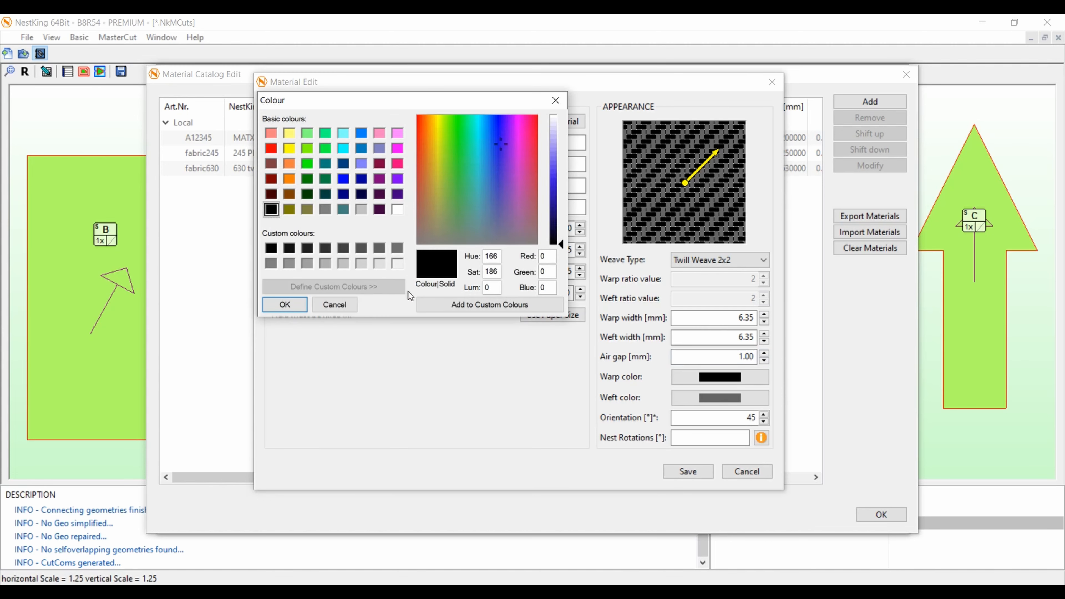
{"action": "left_click", "coordinate": [296, 307]}
{"action": "left_click", "coordinate": [741, 376]}
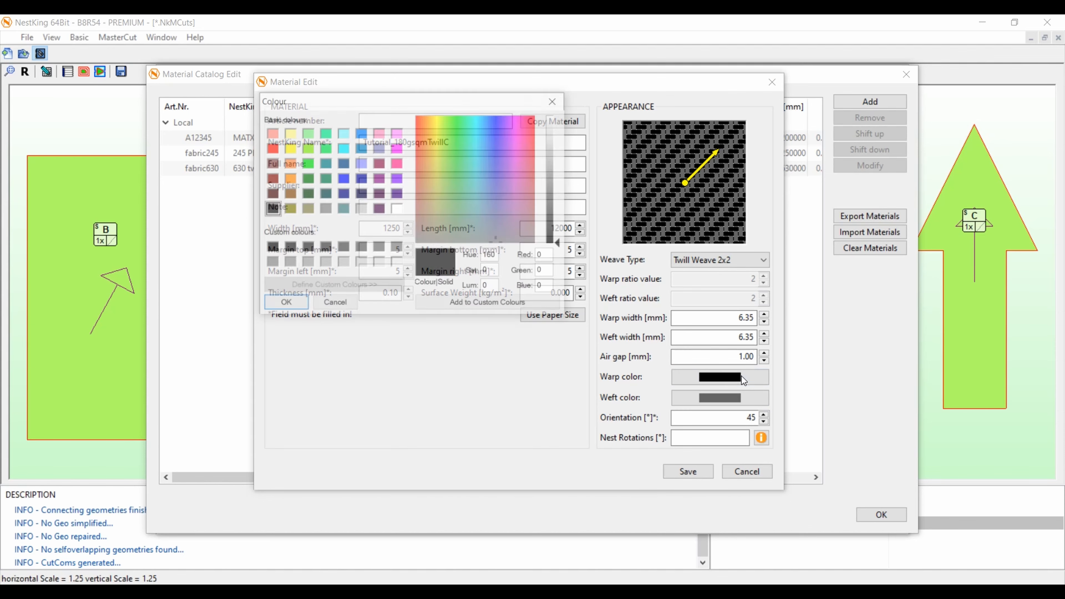
{"action": "left_click", "coordinate": [343, 179]}
{"action": "left_click", "coordinate": [296, 305]}
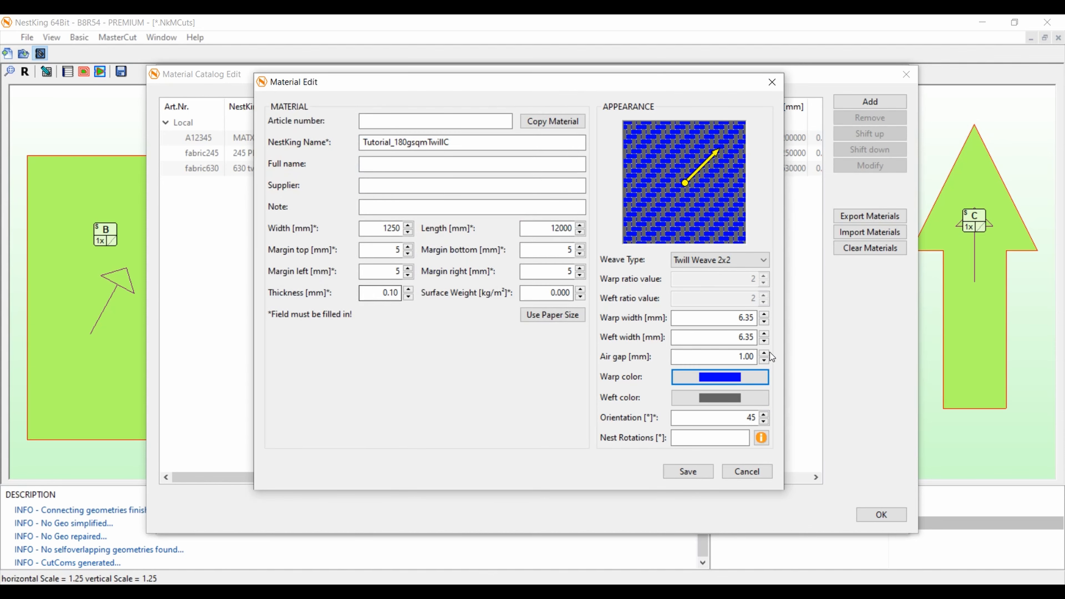
{"action": "left_click", "coordinate": [751, 377]}
{"action": "left_click", "coordinate": [288, 250]}
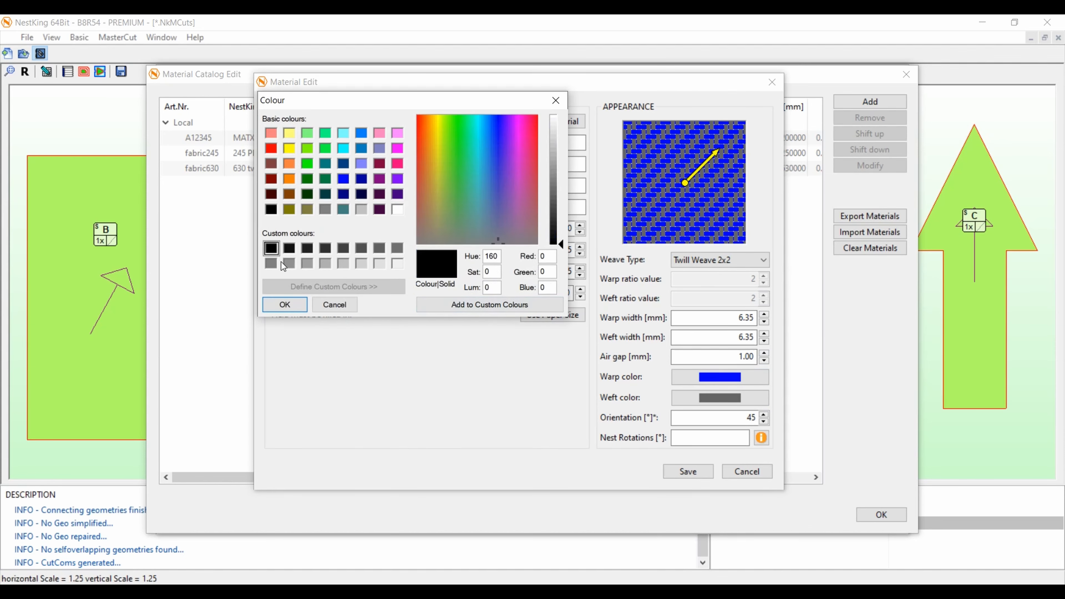
{"action": "left_click", "coordinate": [284, 304]}
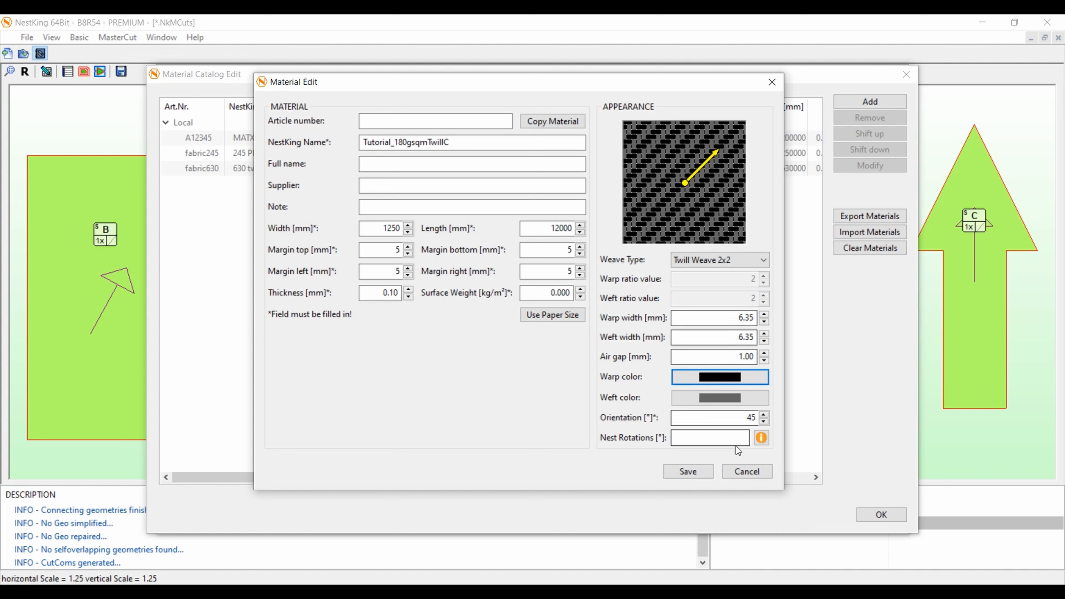
Step: Try orientation angles of 0°, 90° and 45° for the twill material
{"action": "double_click", "coordinate": [753, 418]}
{"action": "left_click", "coordinate": [764, 422]}
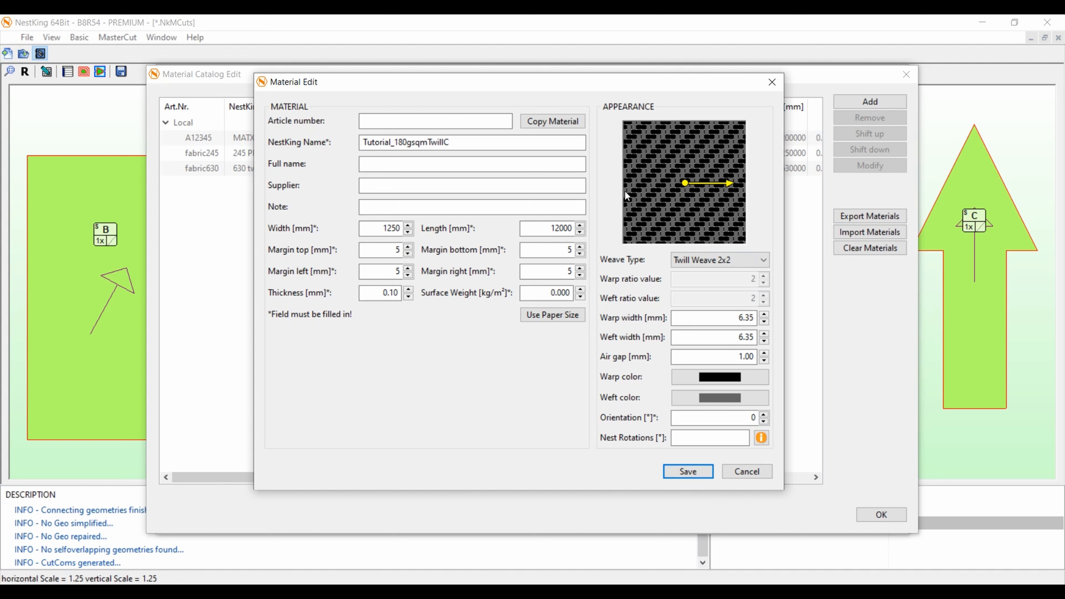
{"action": "left_click_drag", "start_coordinate": [750, 417], "coordinate": [770, 421]}
{"action": "type", "text": "90"}
{"action": "key", "text": "Return"}
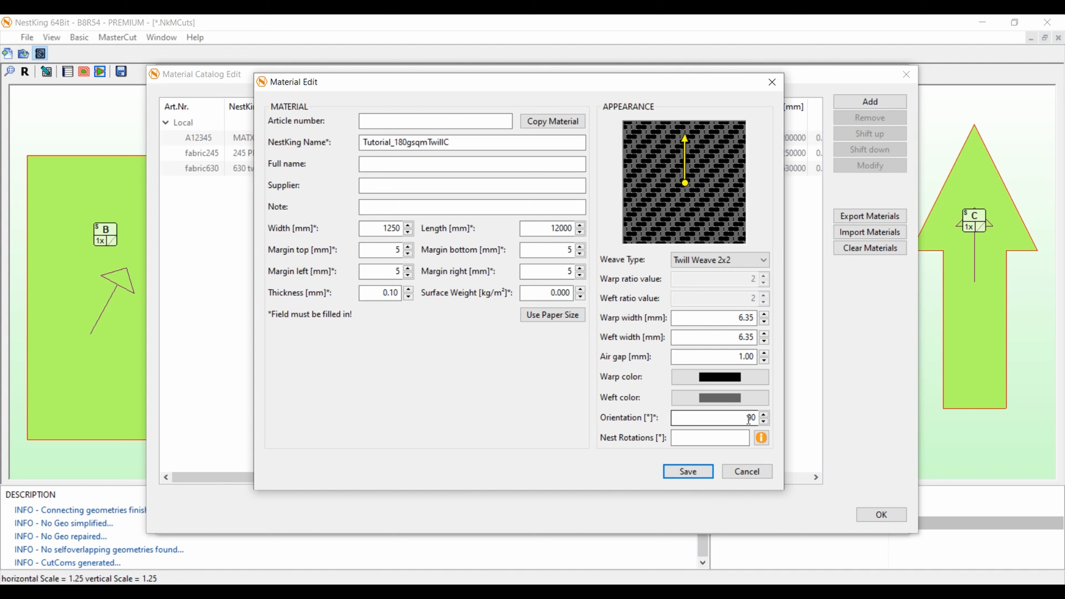
{"action": "left_click_drag", "start_coordinate": [747, 415], "coordinate": [756, 416]}
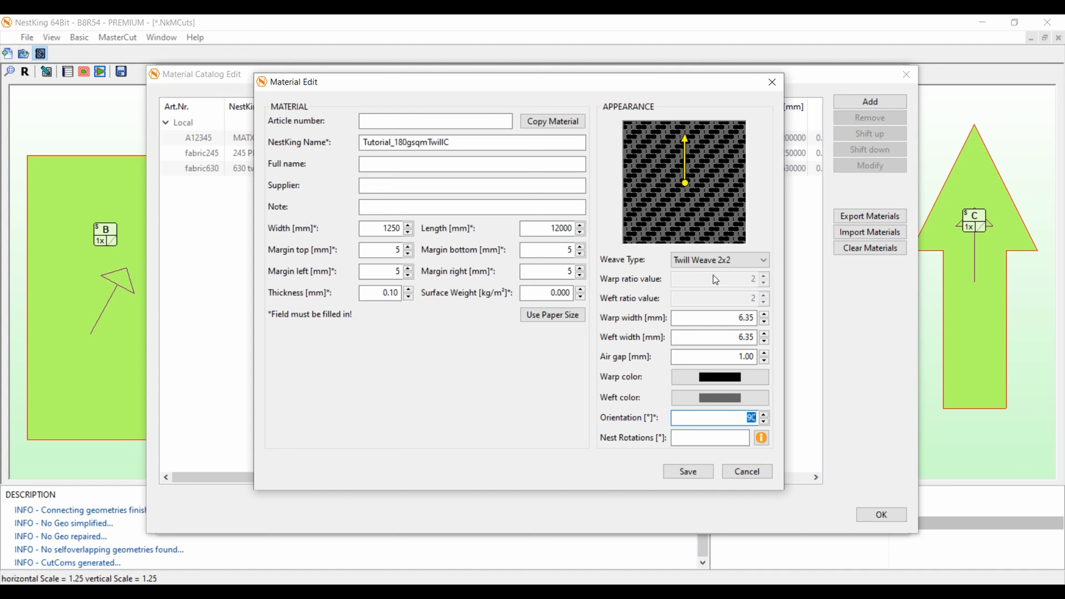
{"action": "type", "text": "45"}
{"action": "key", "text": "Return"}
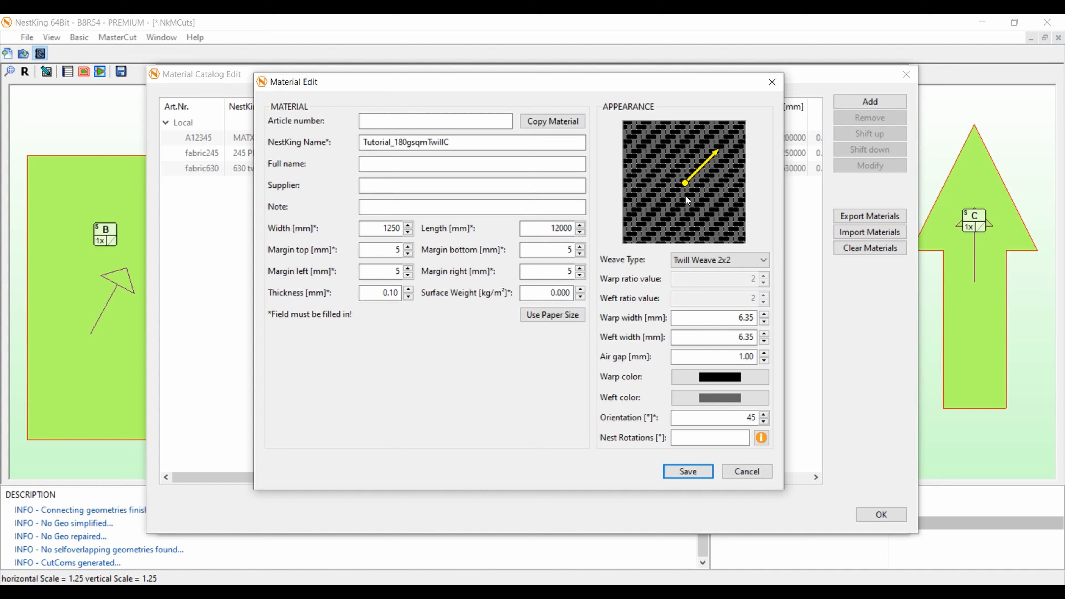
Step: Set the material's orientation to 0° and open the information on permitted nest rotation angles
{"action": "left_click", "coordinate": [762, 423]}
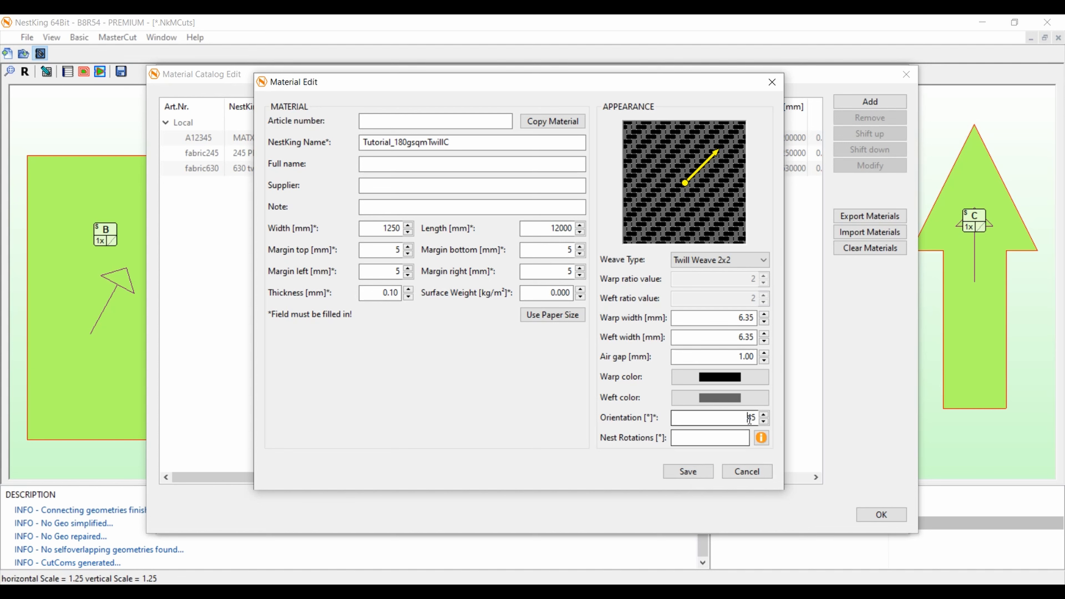
{"action": "type", "text": "0"}
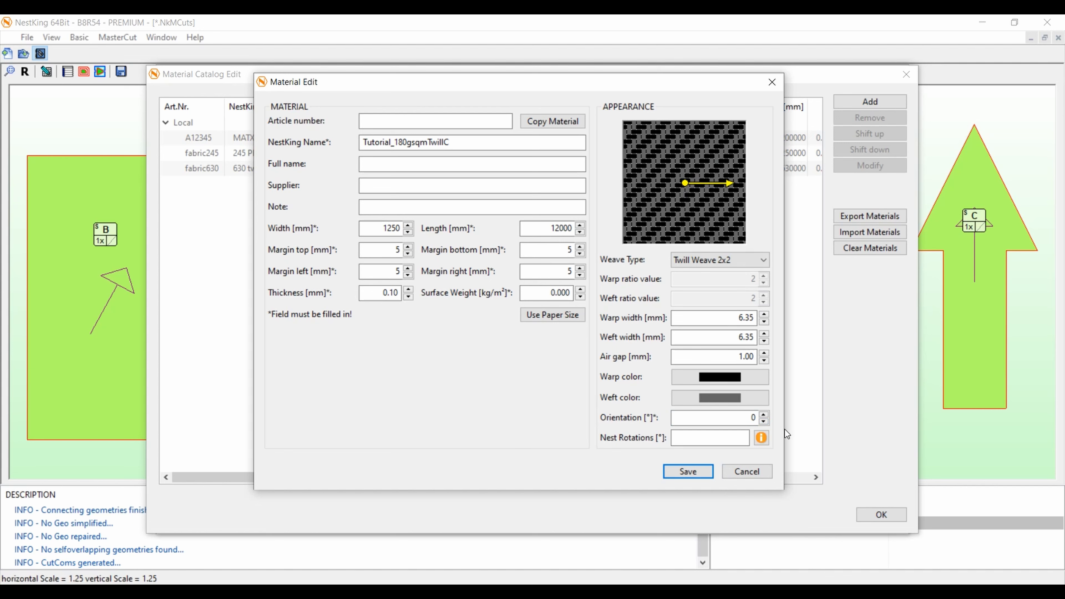
{"action": "left_click", "coordinate": [684, 438]}
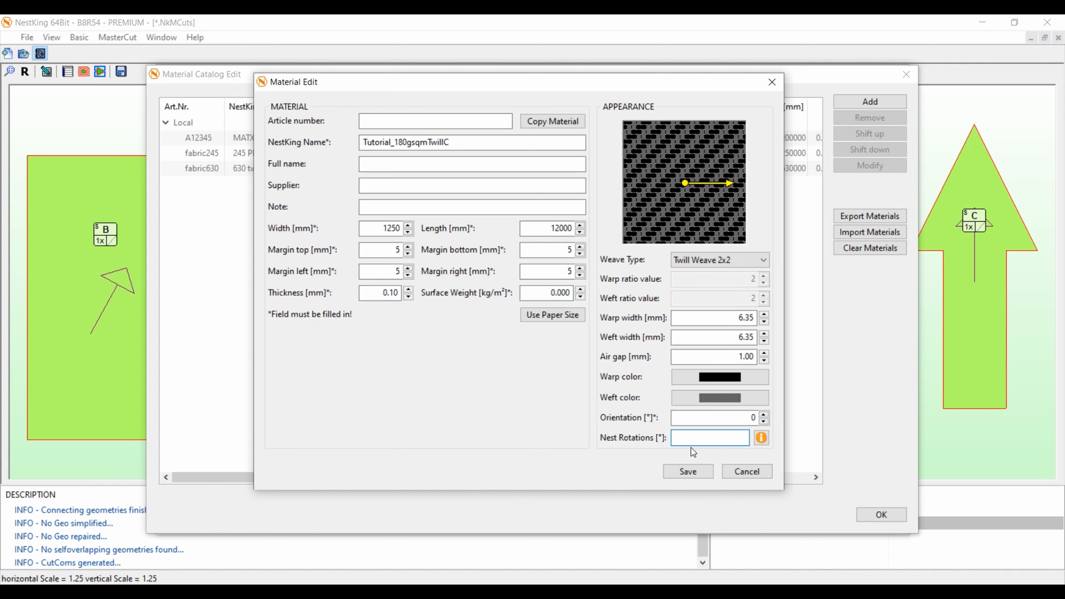
{"action": "left_click", "coordinate": [760, 439]}
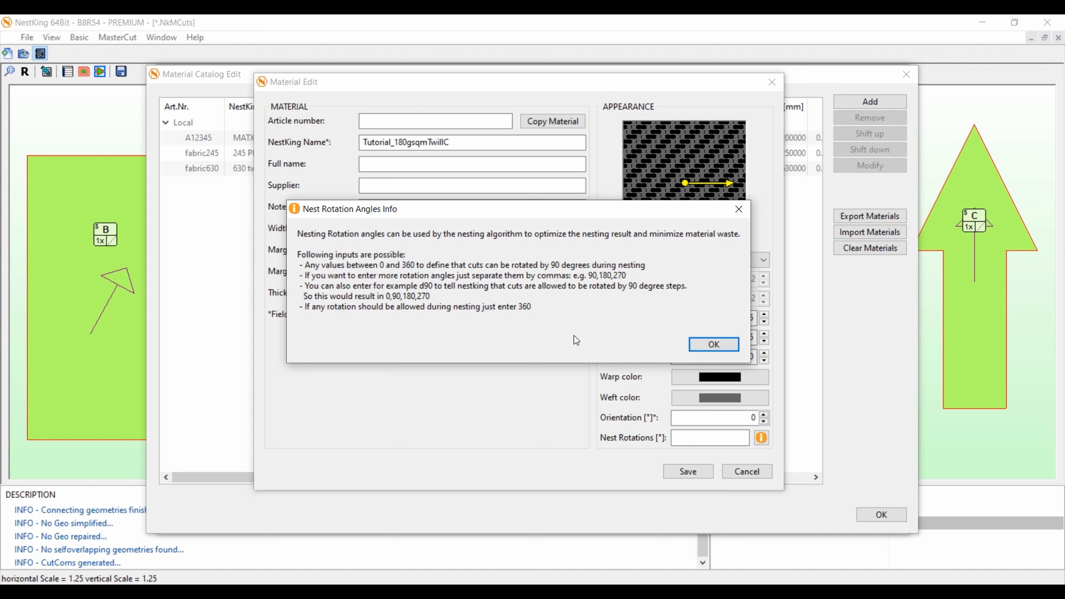
Step: Close the rotation angle information and try nest rotations of d90, d9 and d10 for the twill material
{"action": "left_click", "coordinate": [711, 345]}
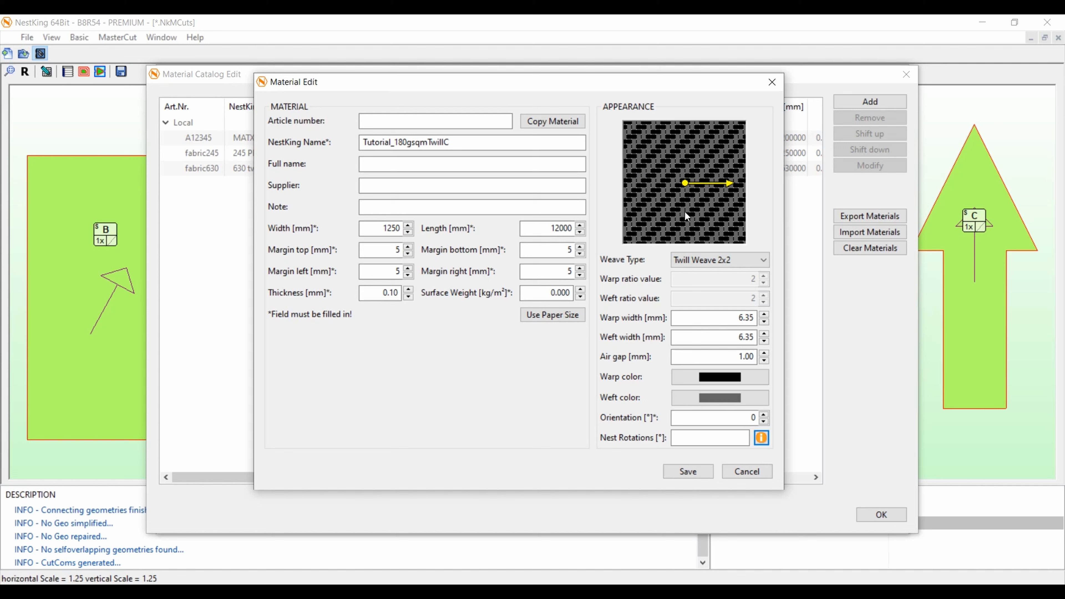
{"action": "left_click", "coordinate": [697, 436]}
{"action": "type", "text": "d90"}
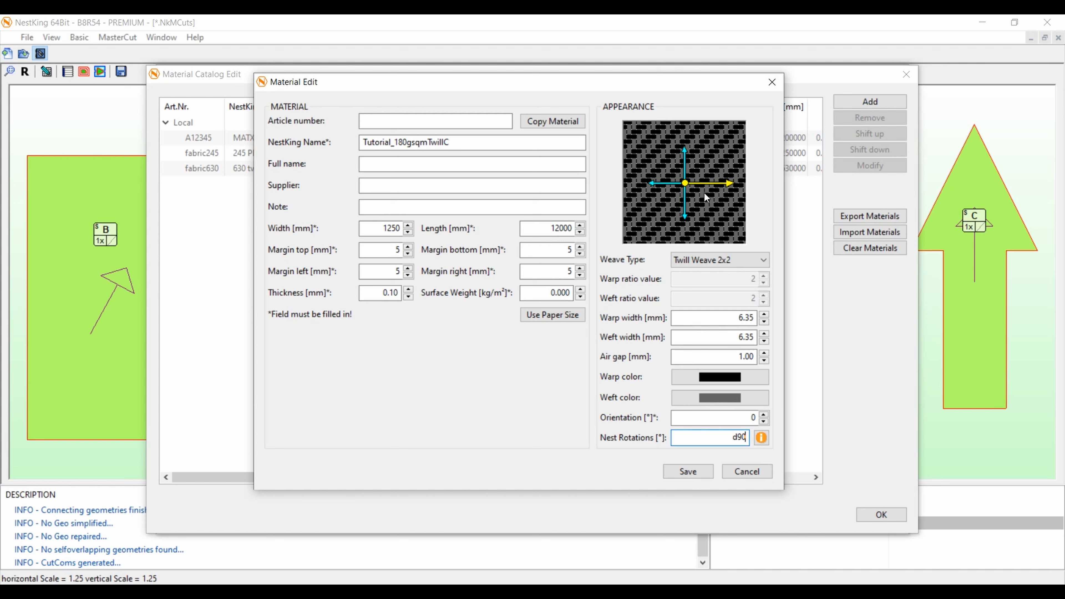
{"action": "key", "text": "BackSpace"}
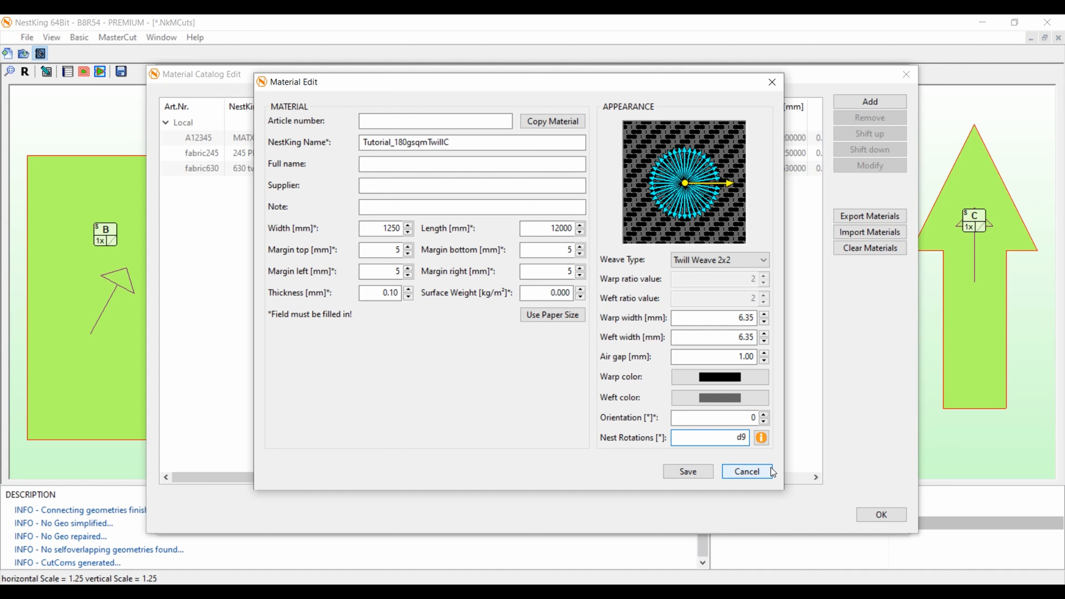
{"action": "key", "text": "BackSpace"}
{"action": "type", "text": "10"}
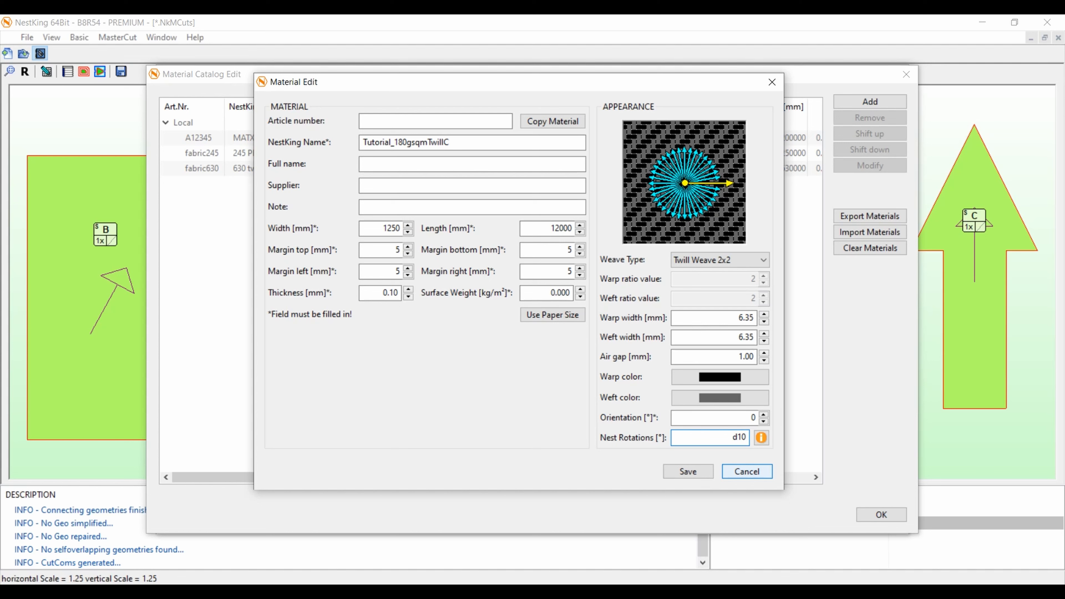
{"action": "key", "text": "BackSpace"}
{"action": "key", "text": "BackSpace"}
{"action": "key", "text": "BackSpace"}
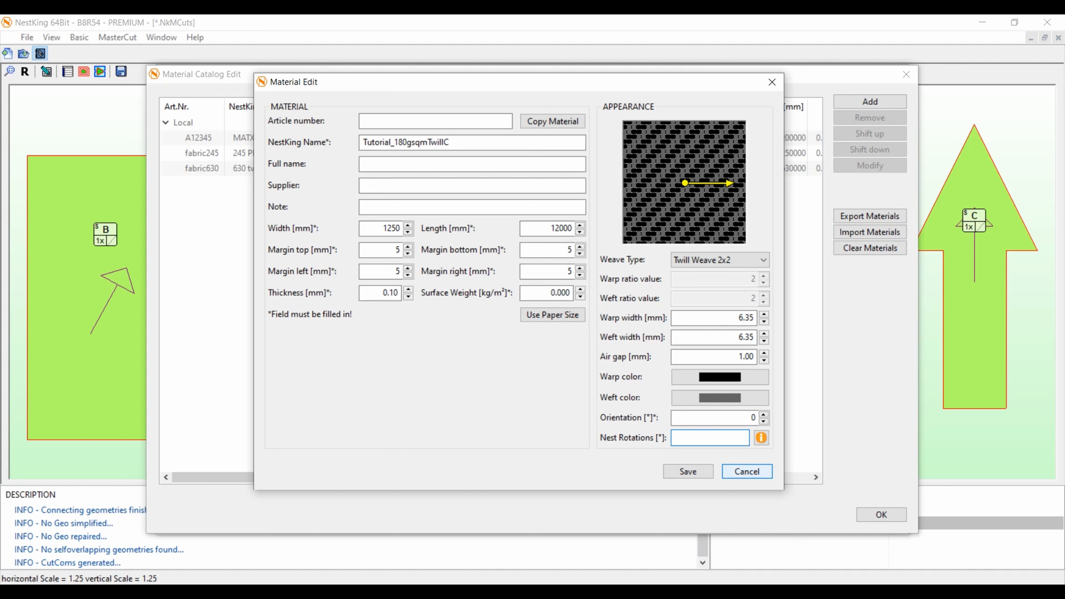
Step: Try a nest rotation value of 360 for the material, dismiss the update notice and clear the value
{"action": "type", "text": "360"}
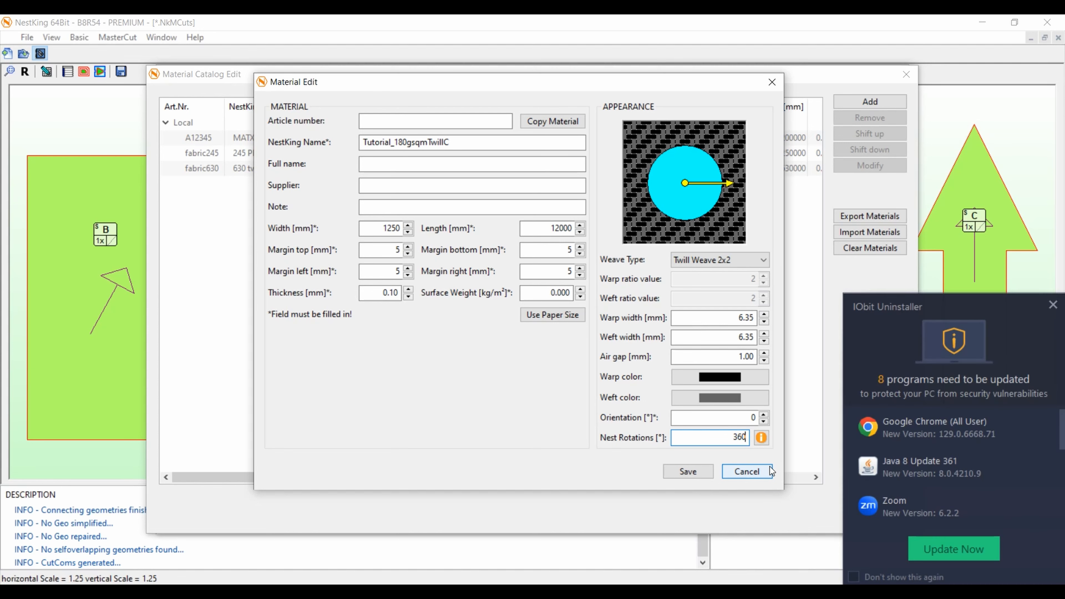
{"action": "left_click", "coordinate": [1053, 306]}
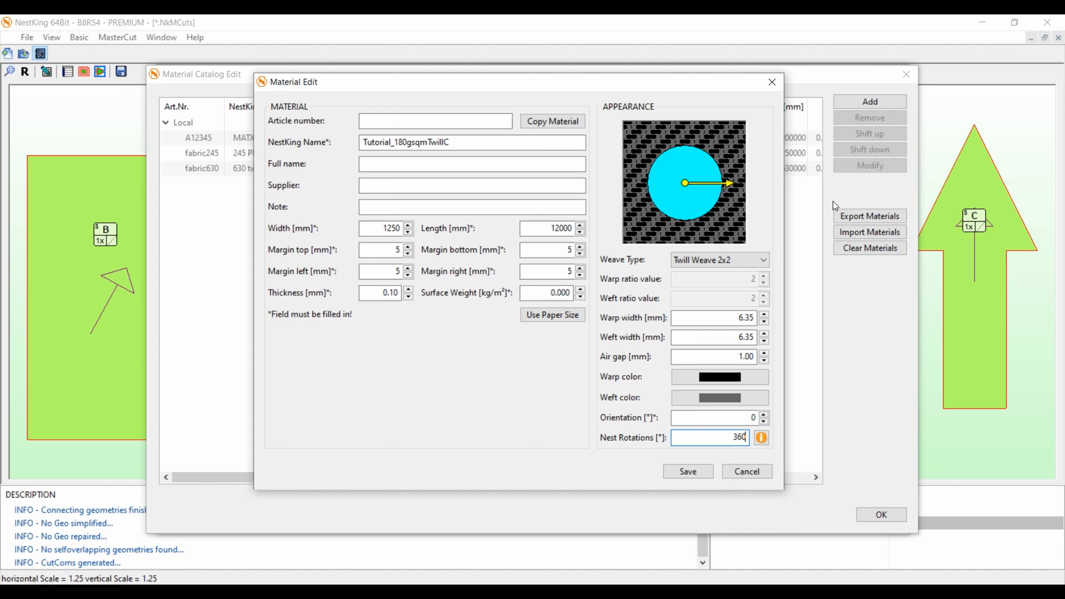
{"action": "key", "text": "BackSpace"}
{"action": "key", "text": "BackSpace"}
{"action": "key", "text": "BackSpace"}
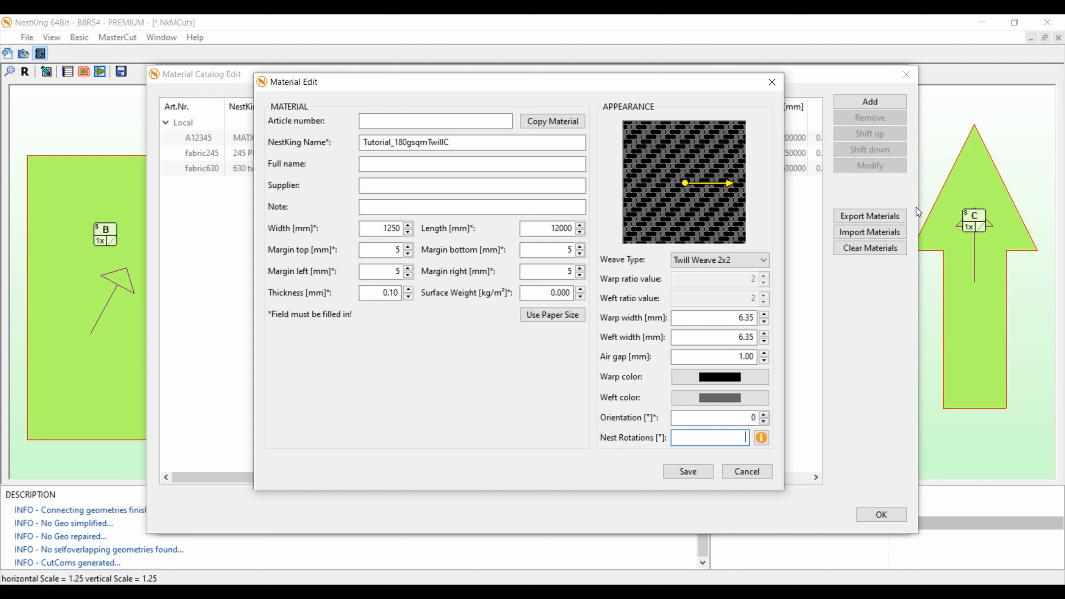
Step: Set the twill material's orientation to 45° and its nest rotations to d90
{"action": "double_click", "coordinate": [753, 419]}
{"action": "type", "text": "45"}
{"action": "key", "text": "Tab"}
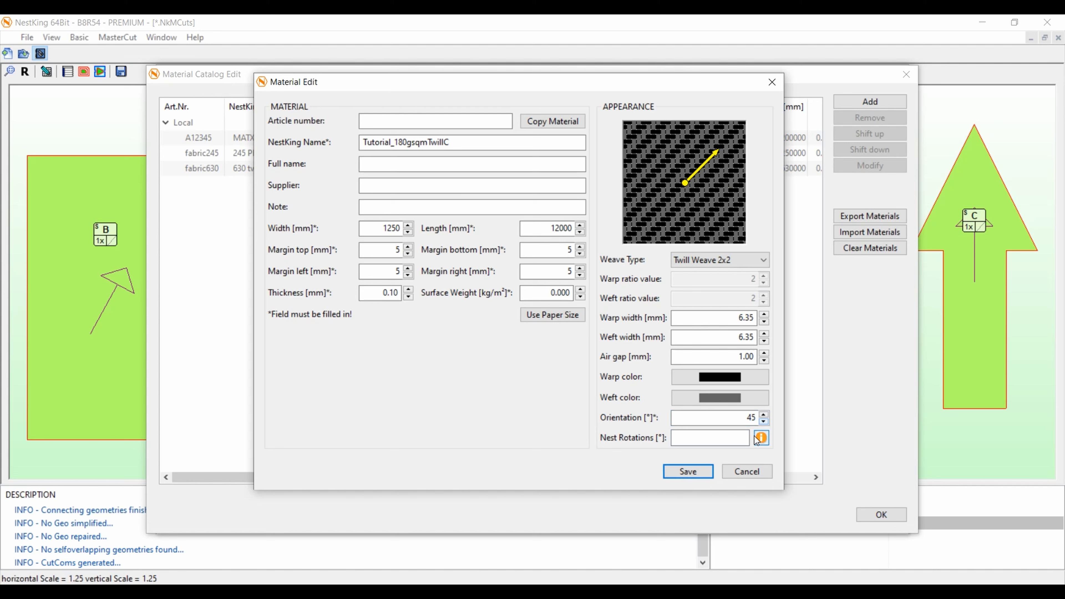
{"action": "left_click", "coordinate": [745, 440]}
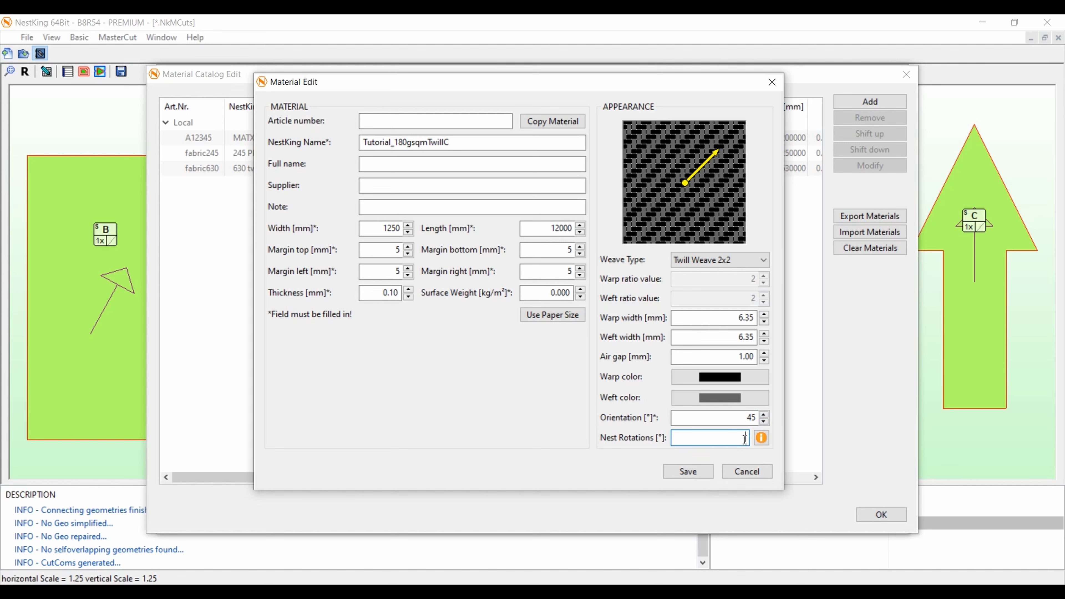
{"action": "type", "text": "d90"}
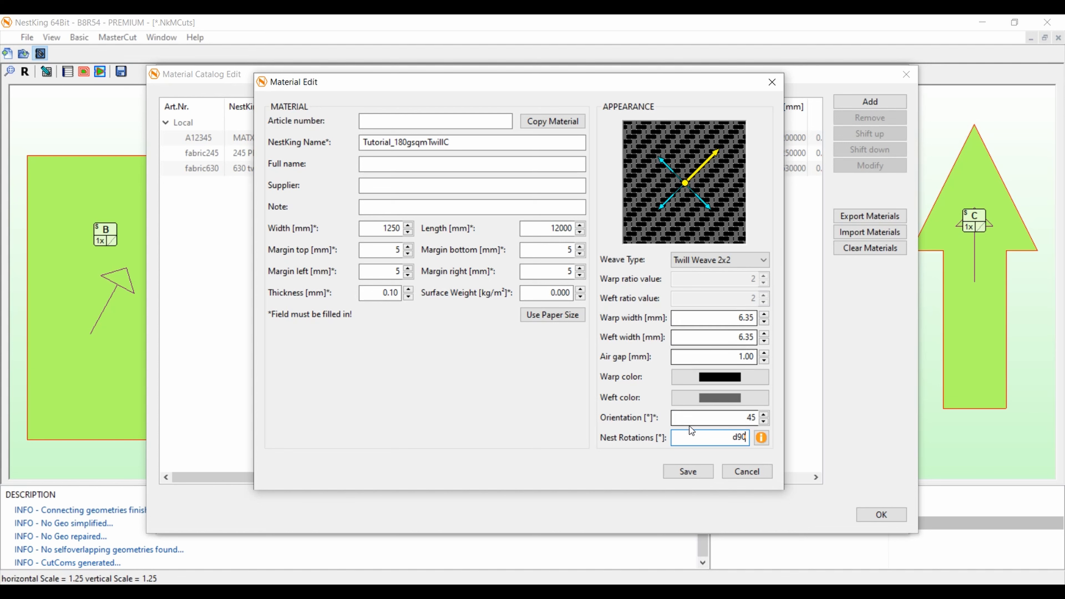
Step: Replace the nest rotations with 180, save the material and close the material catalog
{"action": "left_click_drag", "start_coordinate": [733, 437], "coordinate": [753, 440]}
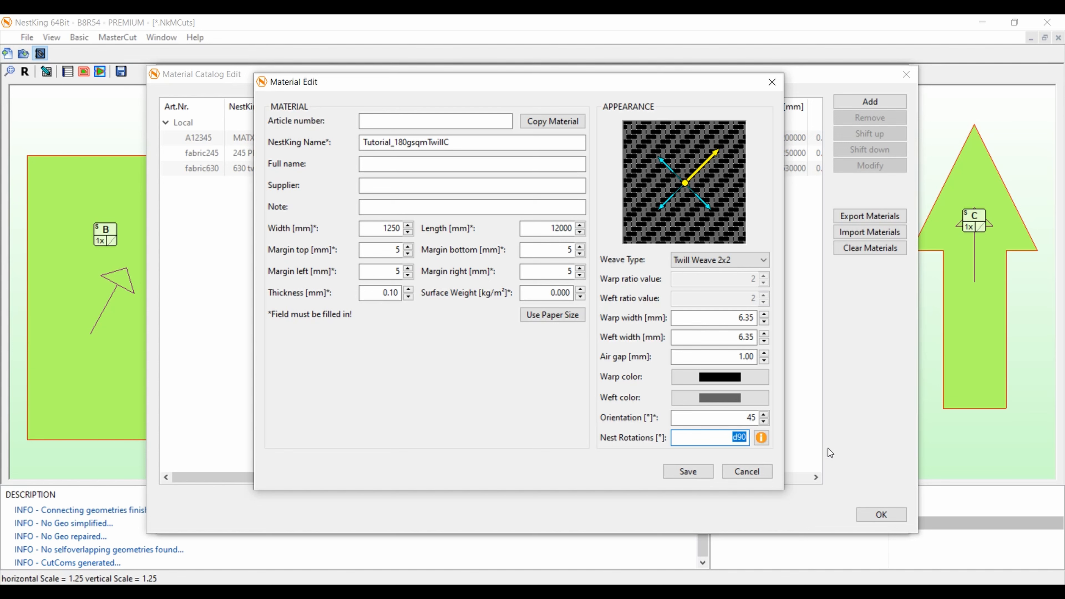
{"action": "type", "text": "180"}
{"action": "left_click", "coordinate": [710, 473]}
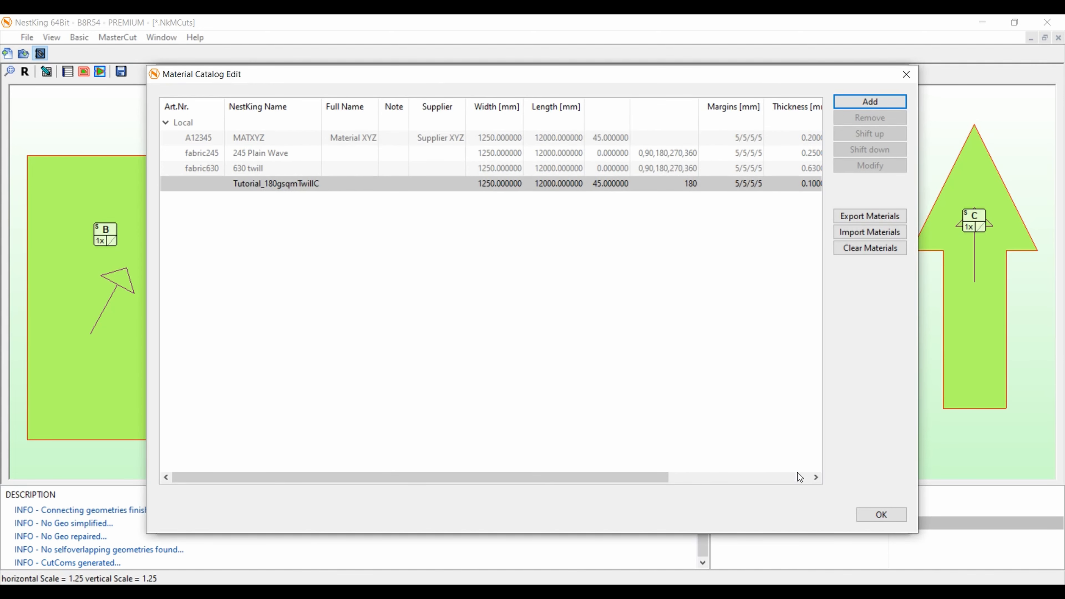
{"action": "left_click", "coordinate": [879, 519]}
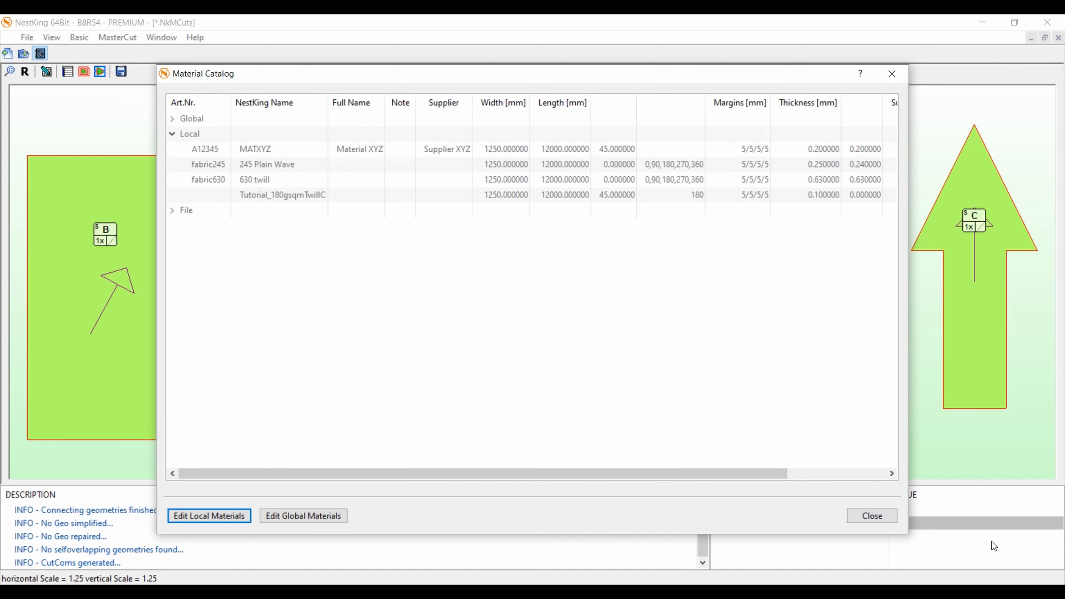
{"action": "left_click", "coordinate": [886, 514]}
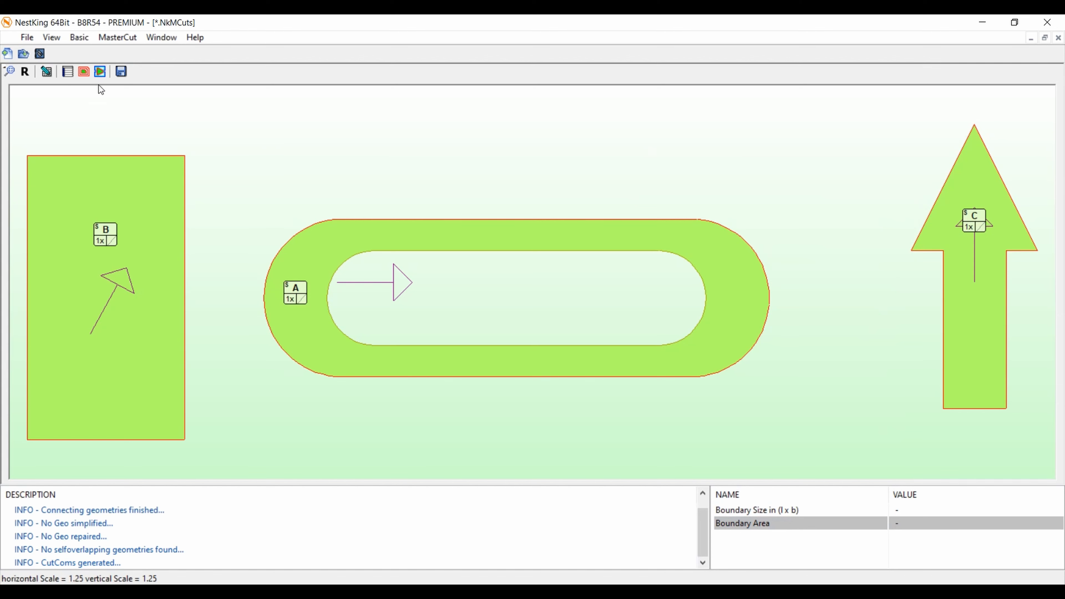
Step: Open the material choice for step ST1 in the step table and highlight the local material Tutorial_180gsqmTwillC
{"action": "left_click", "coordinate": [70, 78]}
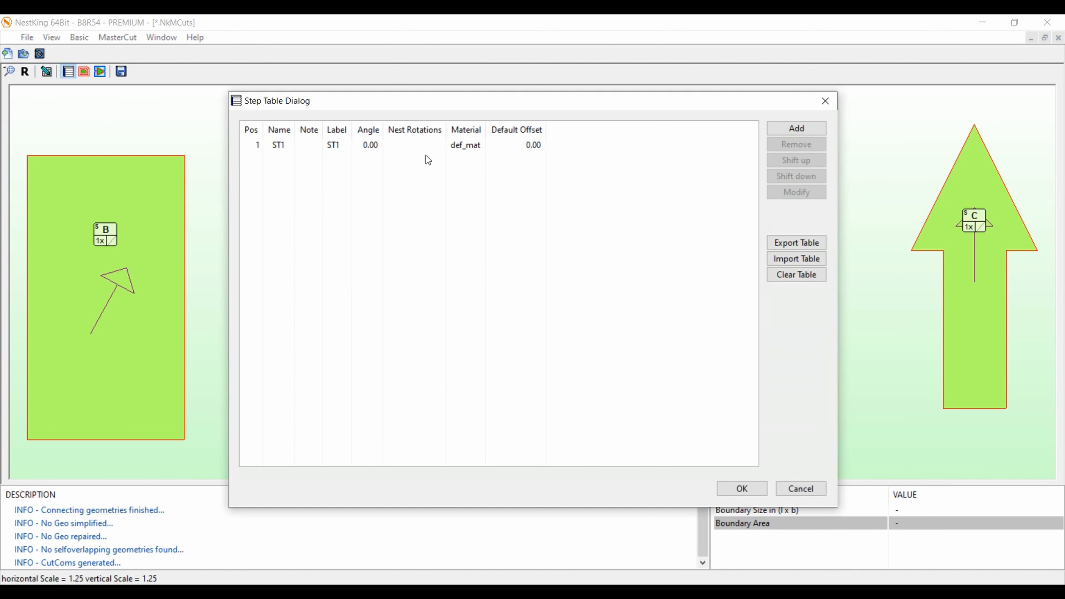
{"action": "left_click", "coordinate": [421, 147]}
{"action": "double_click", "coordinate": [467, 147]}
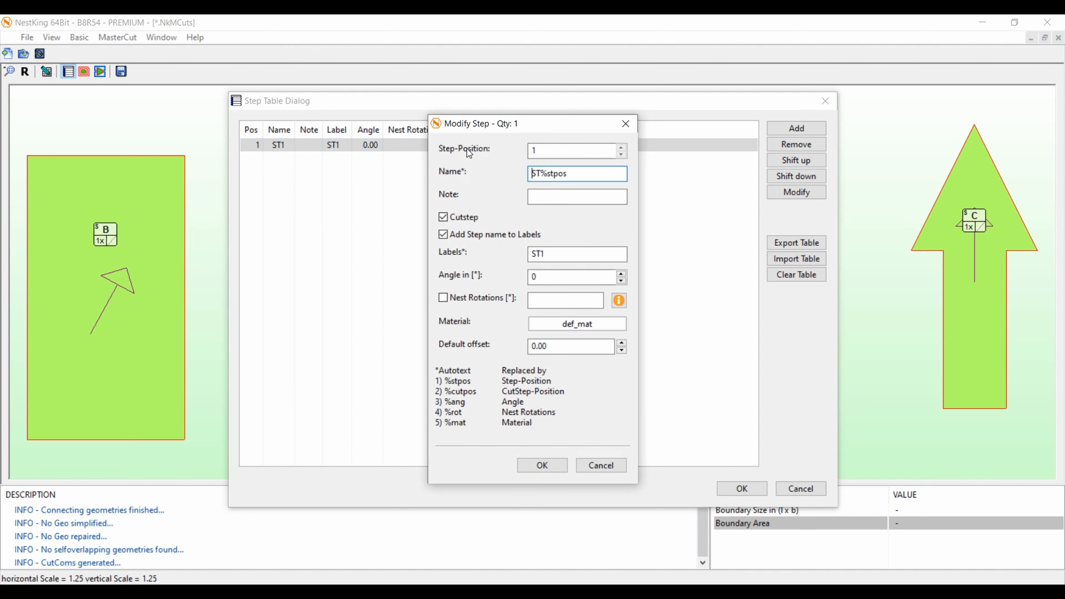
{"action": "left_click", "coordinate": [574, 325]}
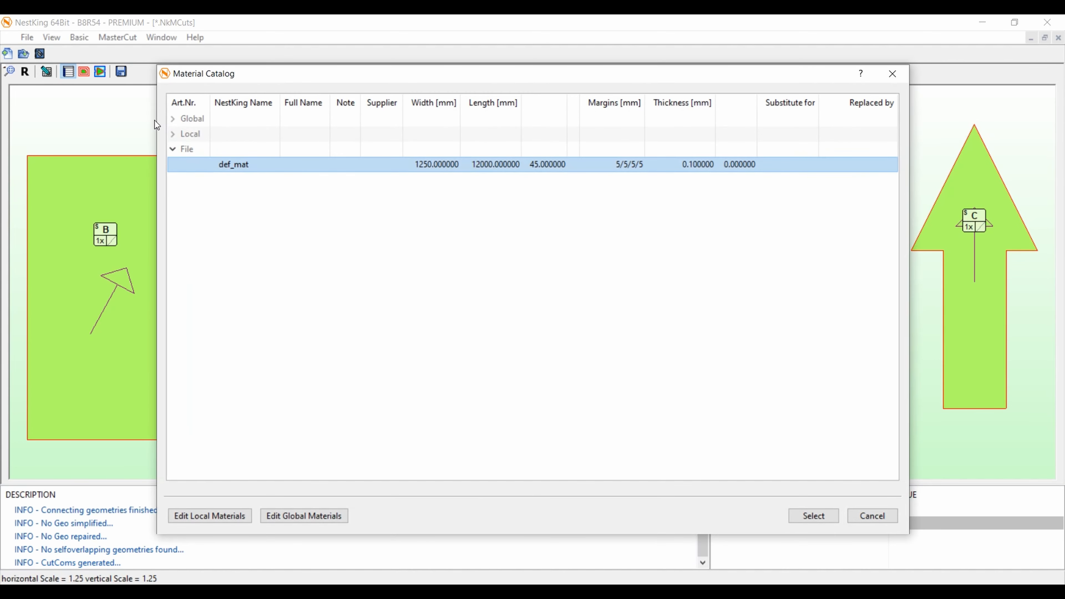
{"action": "left_click", "coordinate": [177, 133]}
{"action": "left_click", "coordinate": [276, 197]}
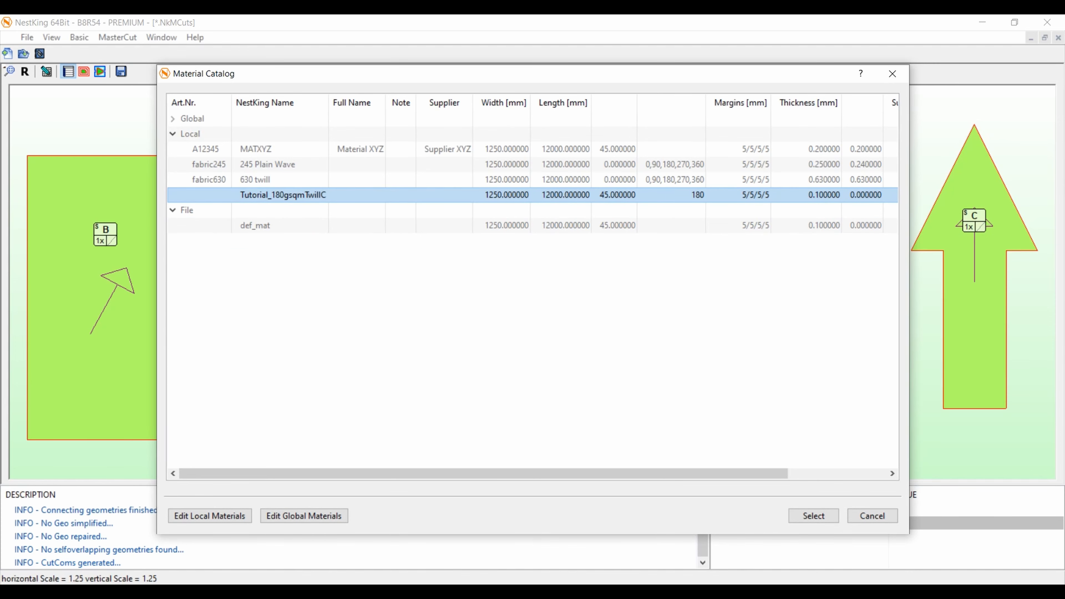
Step: Give the local material Tutorial_180gsqmTwillC the article number 123 and save it to the local catalog
{"action": "left_click", "coordinate": [203, 518]}
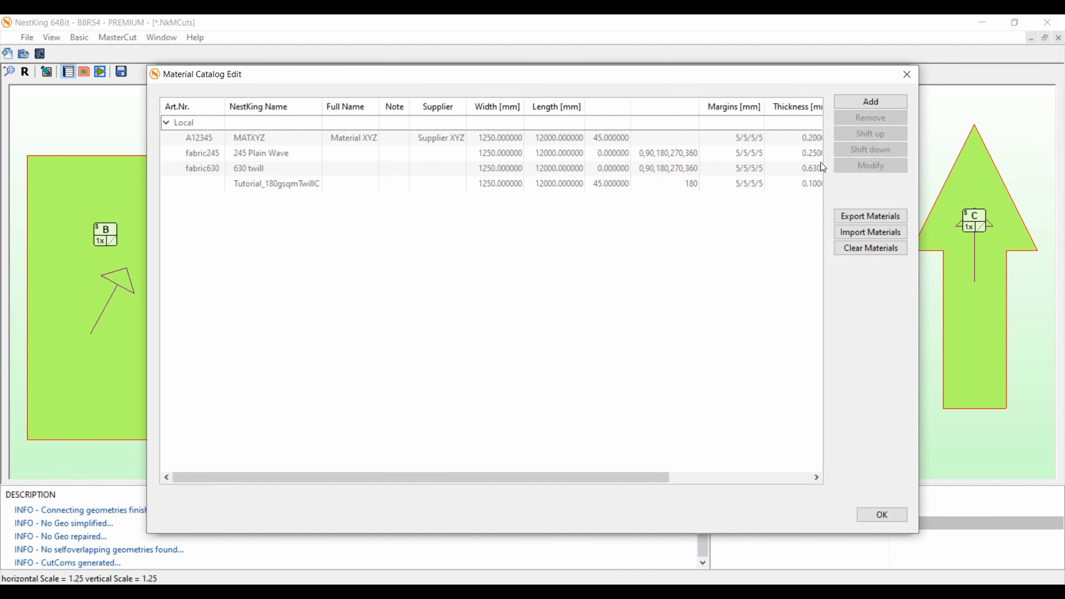
{"action": "left_click", "coordinate": [286, 185]}
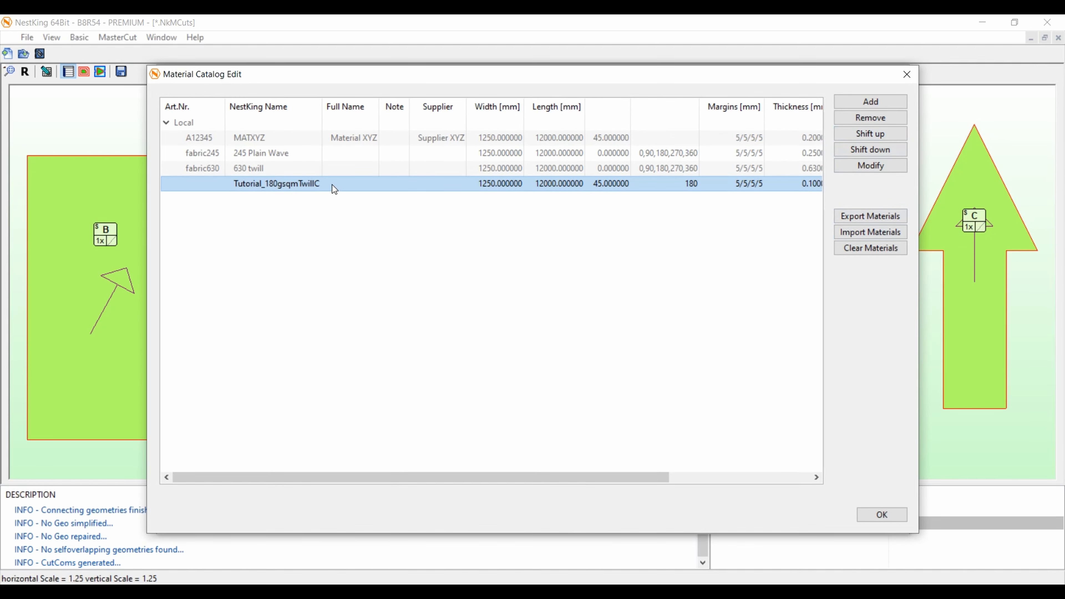
{"action": "double_click", "coordinate": [315, 184]}
{"action": "left_click", "coordinate": [402, 160]}
{"action": "type", "text": "13"}
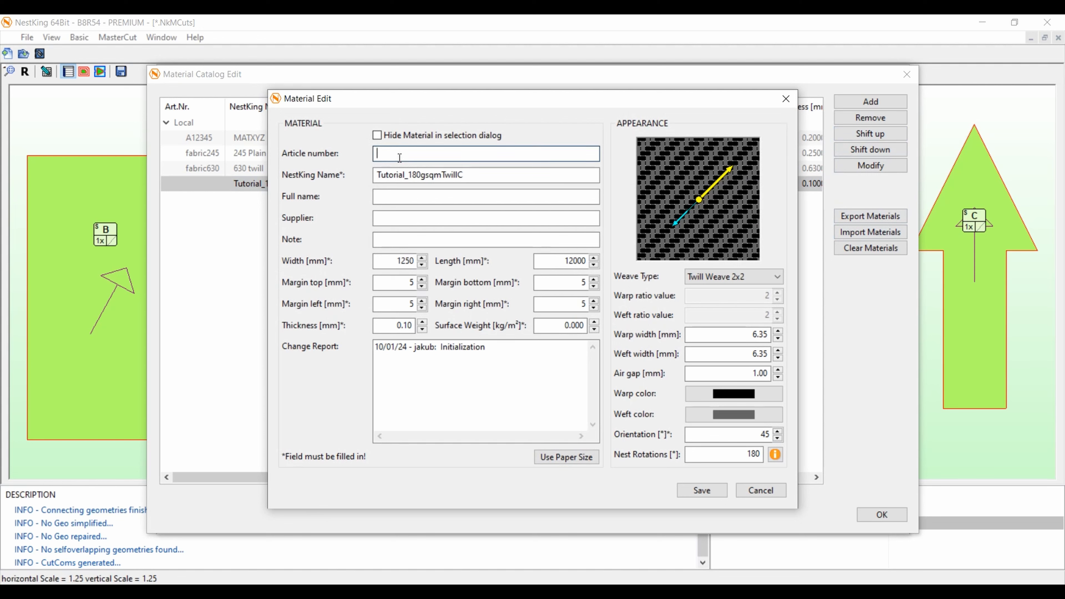
{"action": "key", "text": "BackSpace"}
{"action": "type", "text": "23"}
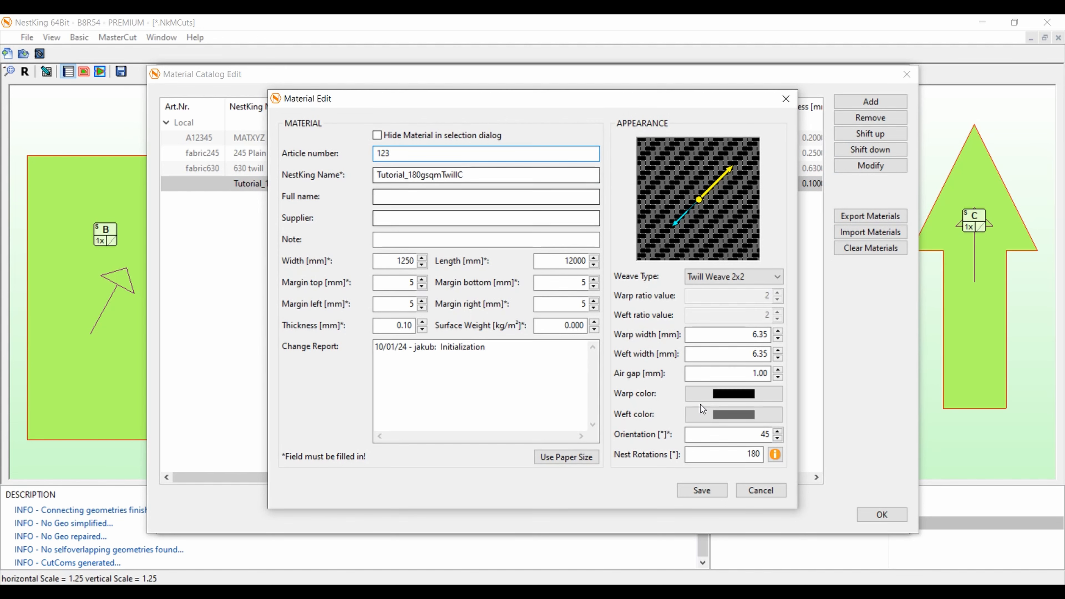
{"action": "left_click", "coordinate": [706, 491]}
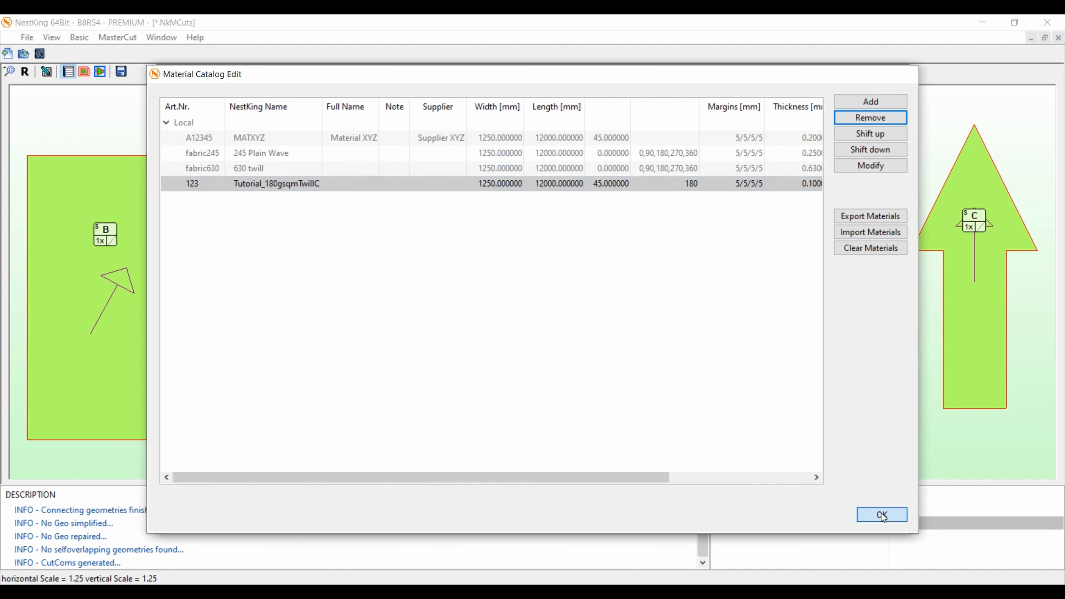
{"action": "left_click", "coordinate": [881, 514]}
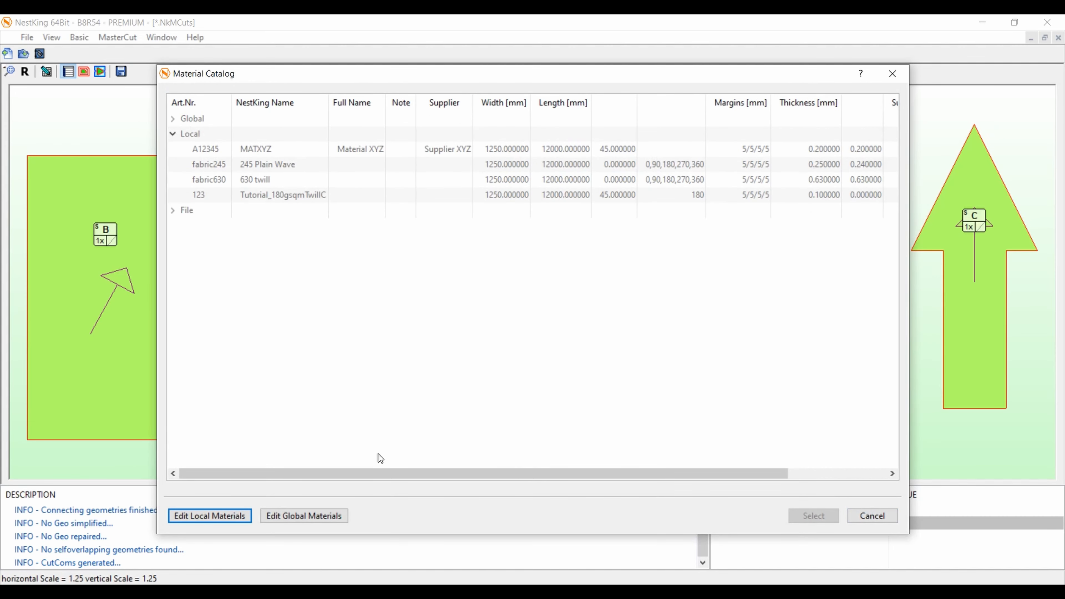
Step: Assign Tutorial_180gsqmTwillC as the material of step ST1 and confirm the step table
{"action": "double_click", "coordinate": [262, 193]}
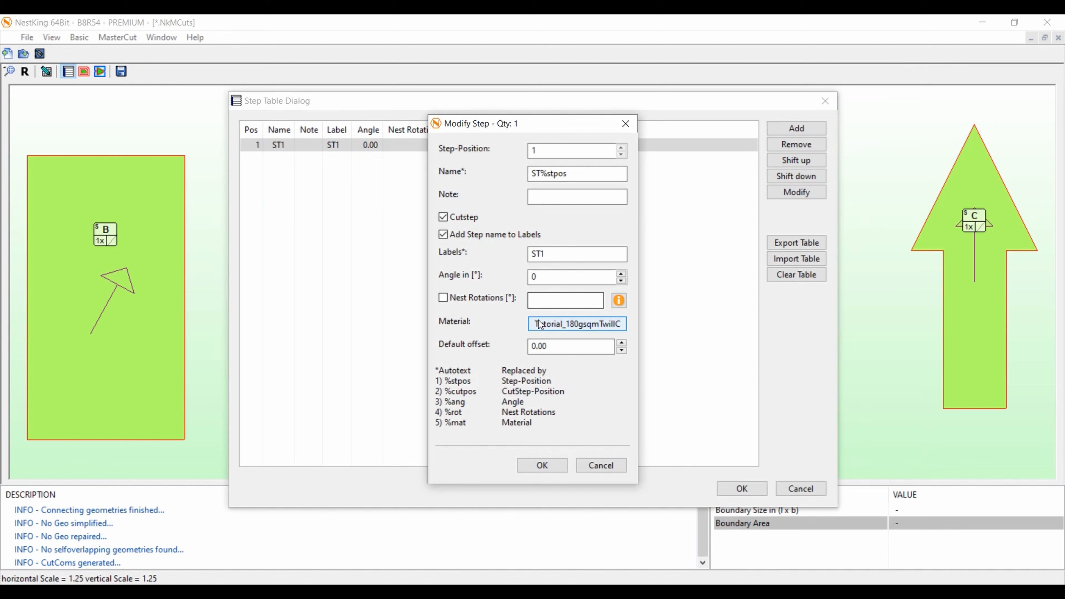
{"action": "left_click", "coordinate": [545, 466]}
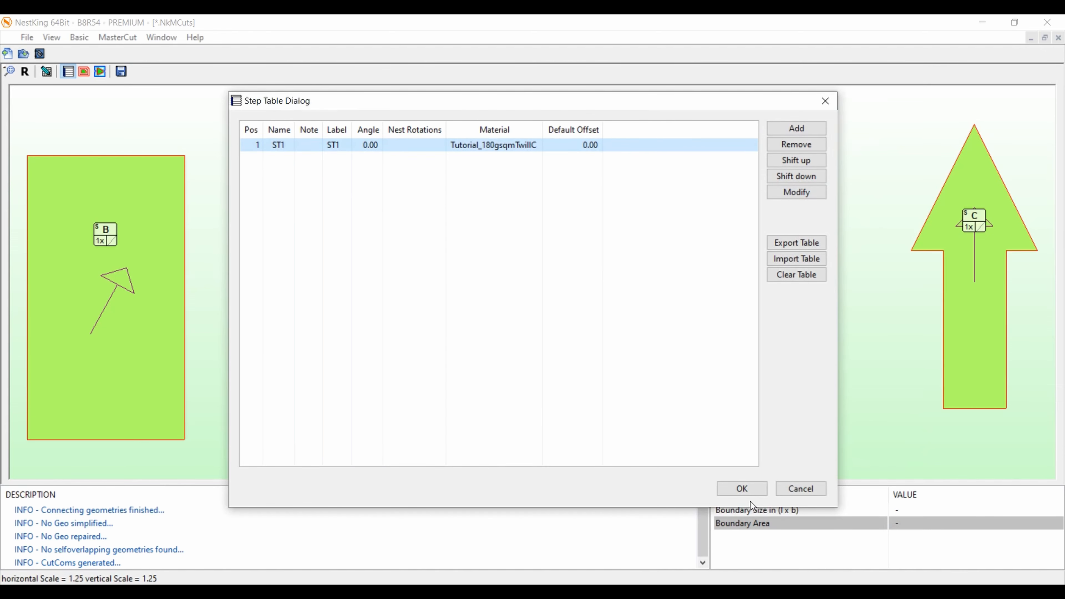
{"action": "left_click", "coordinate": [742, 489]}
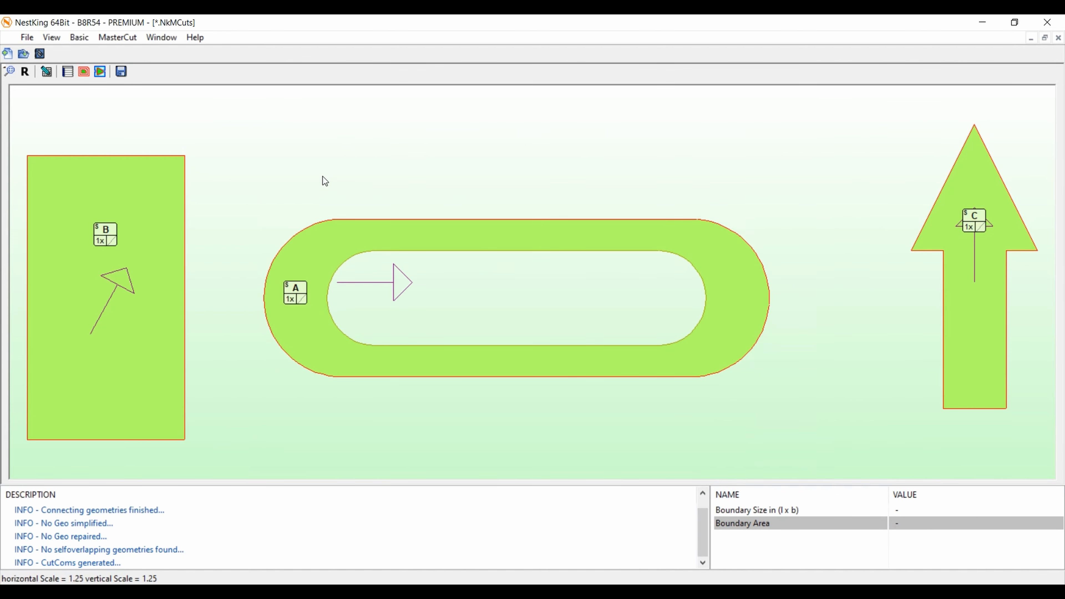
Step: Open the drawing for editing and fill master cut B with the material pattern of step 1
{"action": "double_click", "coordinate": [323, 177]}
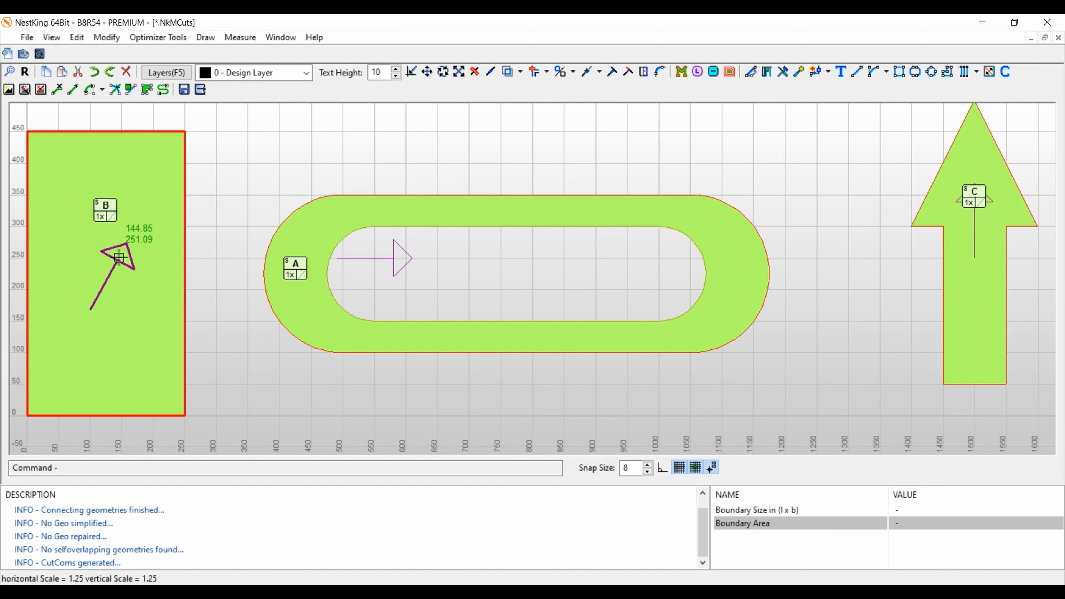
{"action": "left_click", "coordinate": [253, 73]}
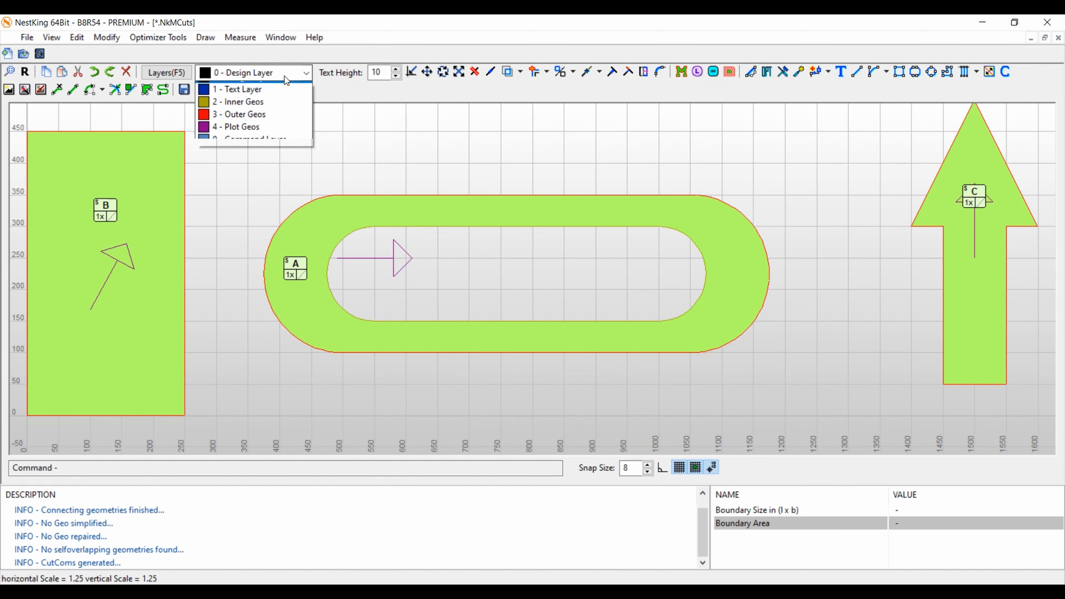
{"action": "left_click", "coordinate": [209, 250]}
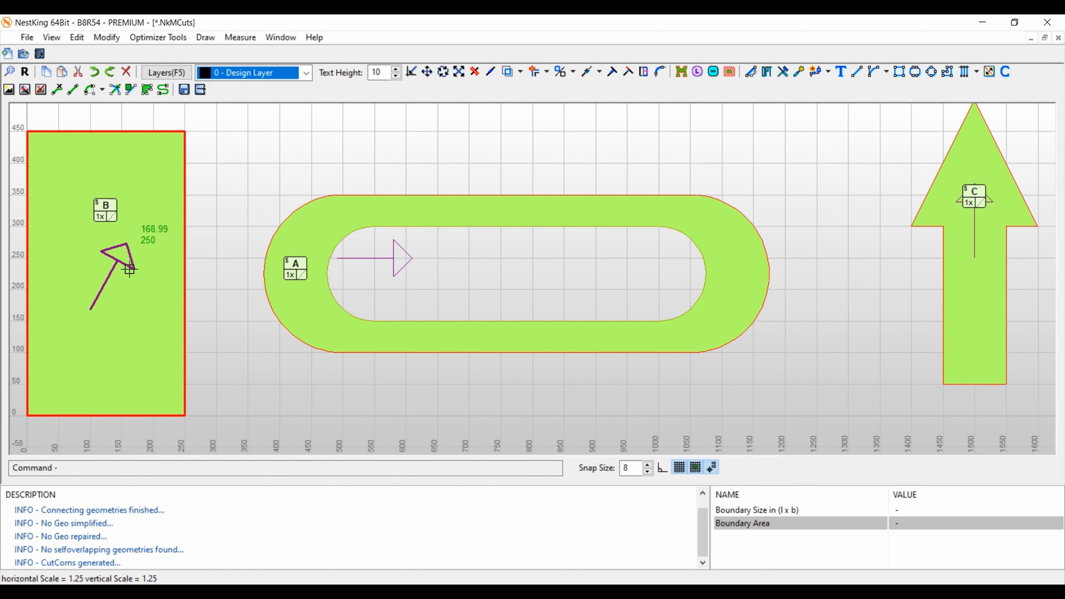
{"action": "double_click", "coordinate": [143, 172]}
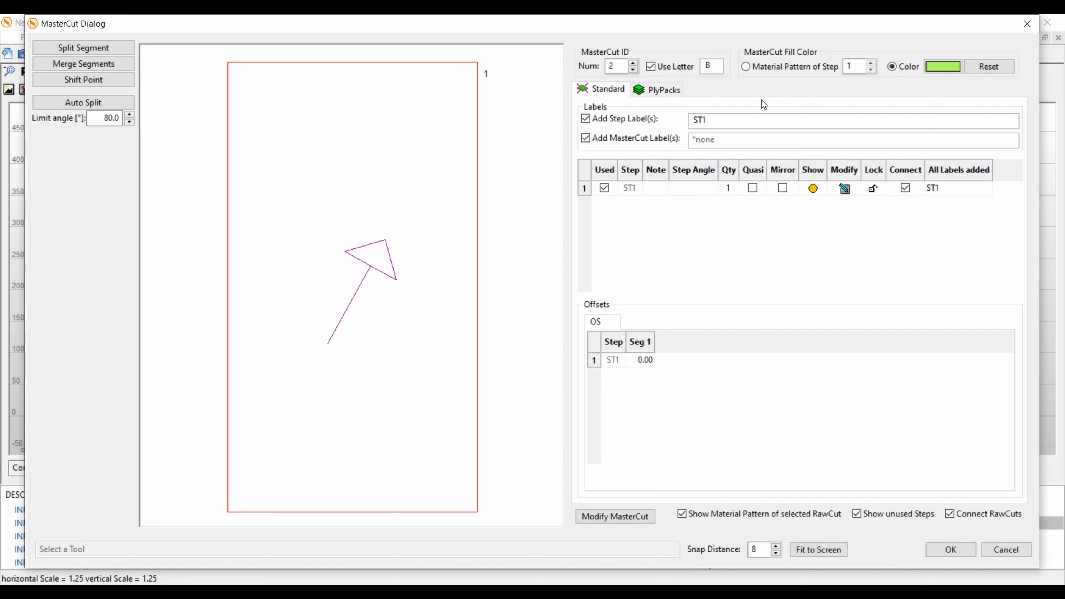
{"action": "left_click", "coordinate": [746, 67]}
{"action": "left_click", "coordinate": [950, 549]}
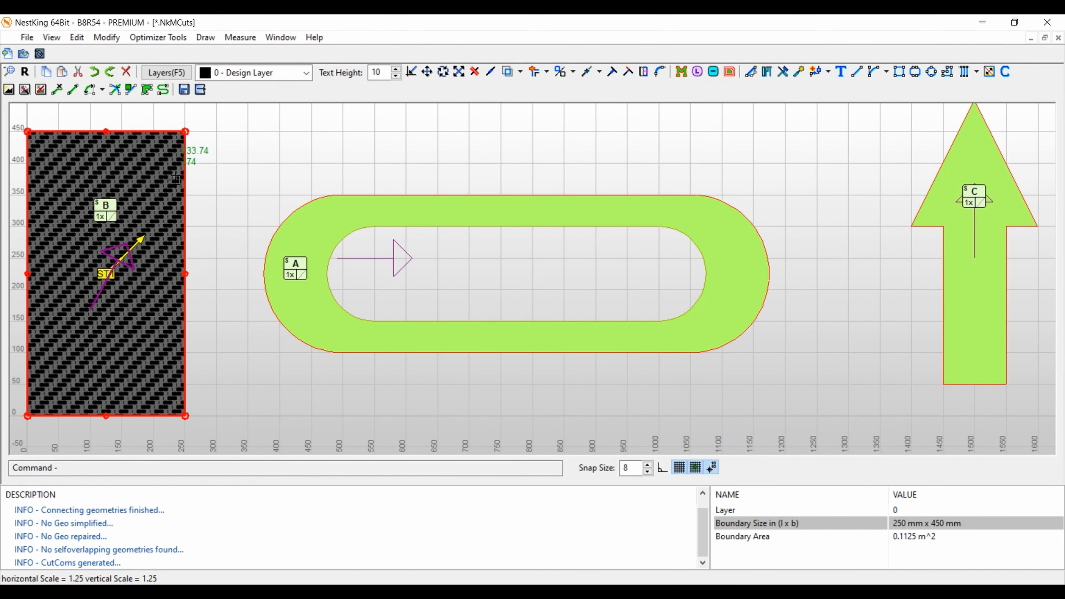
Step: Open the material pattern angle settings of step ST1 for the rectangular master cut B
{"action": "double_click", "coordinate": [155, 172]}
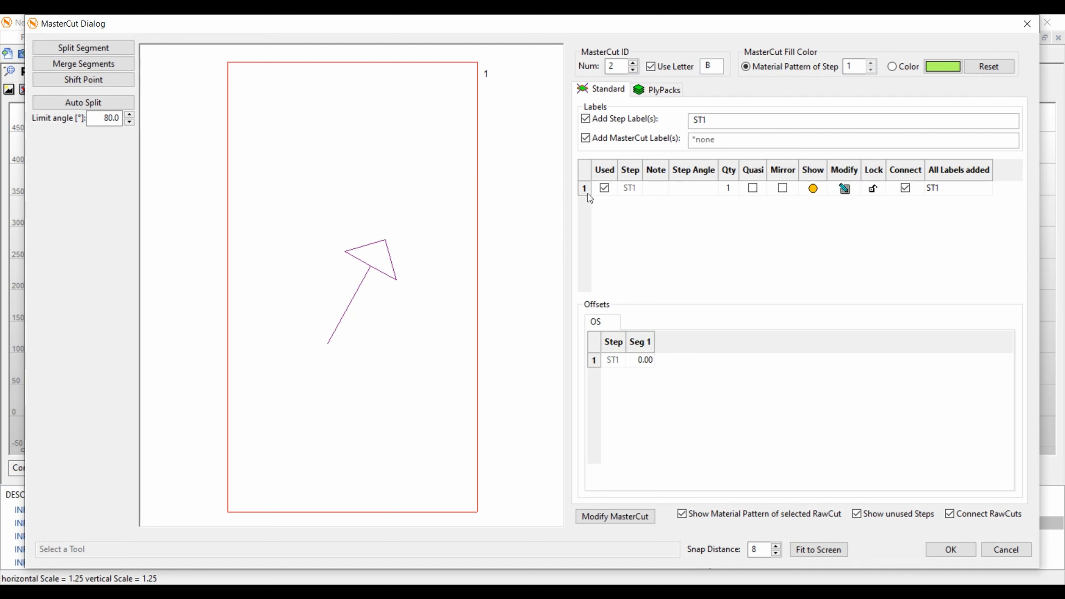
{"action": "left_click", "coordinate": [584, 189]}
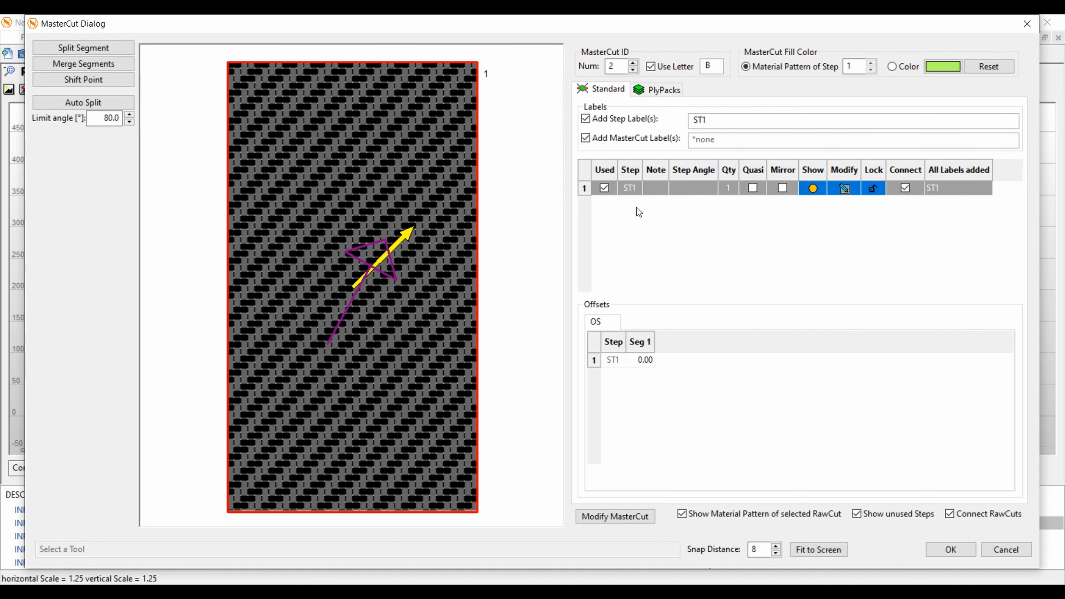
{"action": "double_click", "coordinate": [700, 192]}
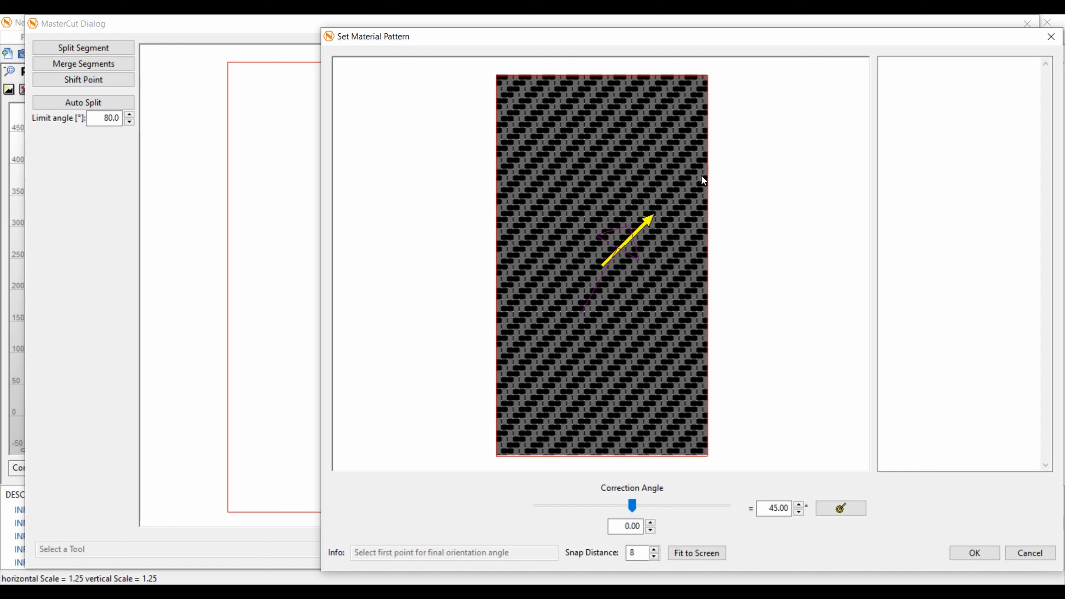
{"action": "left_click_drag", "start_coordinate": [415, 40], "coordinate": [382, 35]}
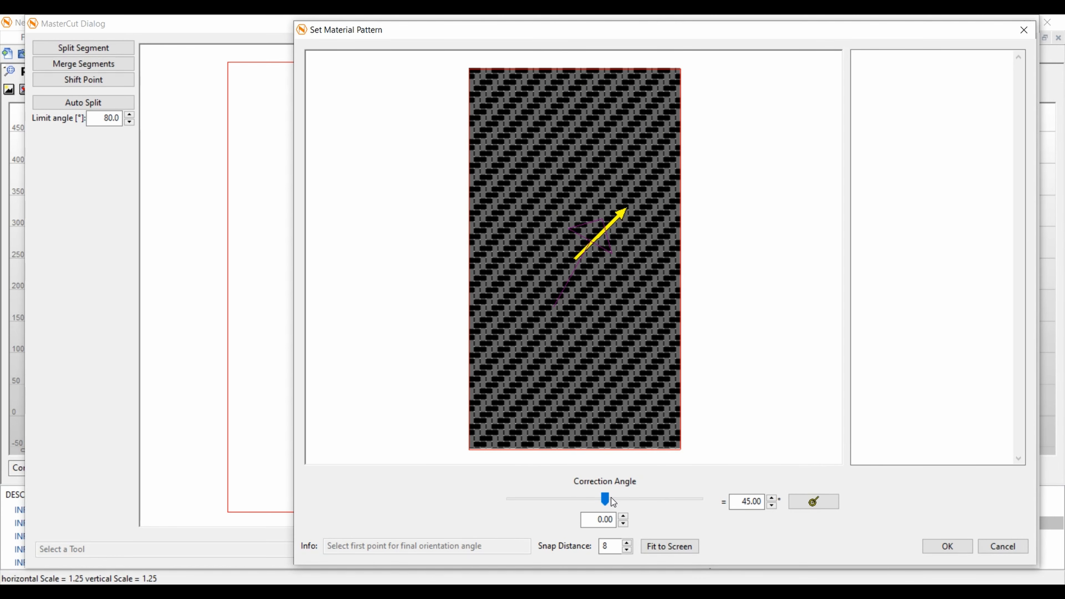
Step: Set the correction angle of master cut B's material pattern to -17°
{"action": "mouse_move", "coordinate": [604, 497]}
{"action": "left_mouse_down"}
{"action": "mouse_move", "coordinate": [592, 497]}
{"action": "mouse_move", "coordinate": [633, 501]}
{"action": "mouse_move", "coordinate": [595, 497]}
{"action": "left_mouse_up"}
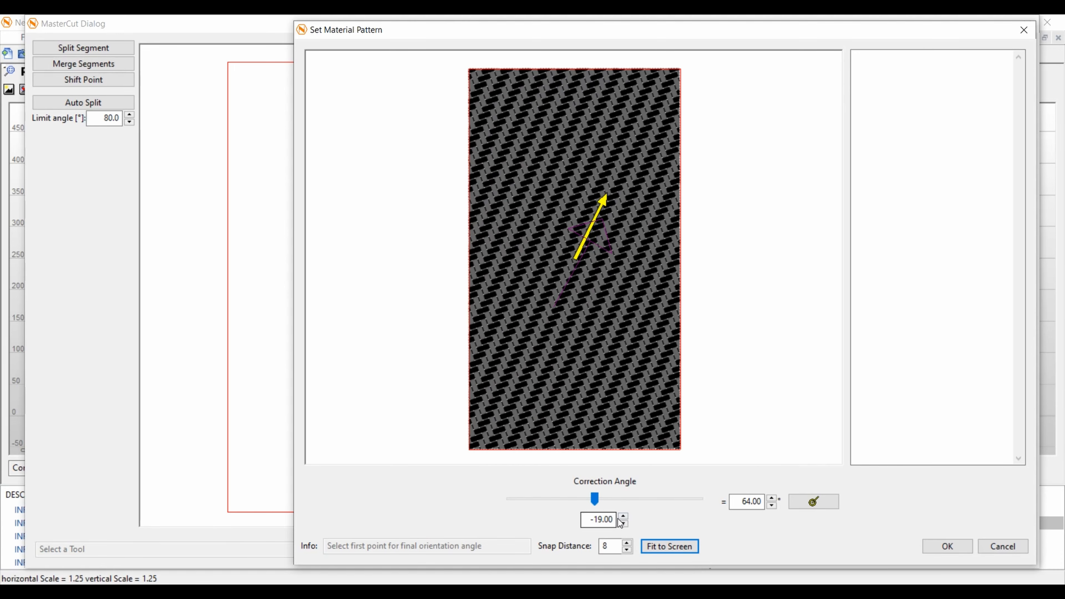
{"action": "left_click", "coordinate": [623, 516]}
{"action": "left_click", "coordinate": [622, 516]}
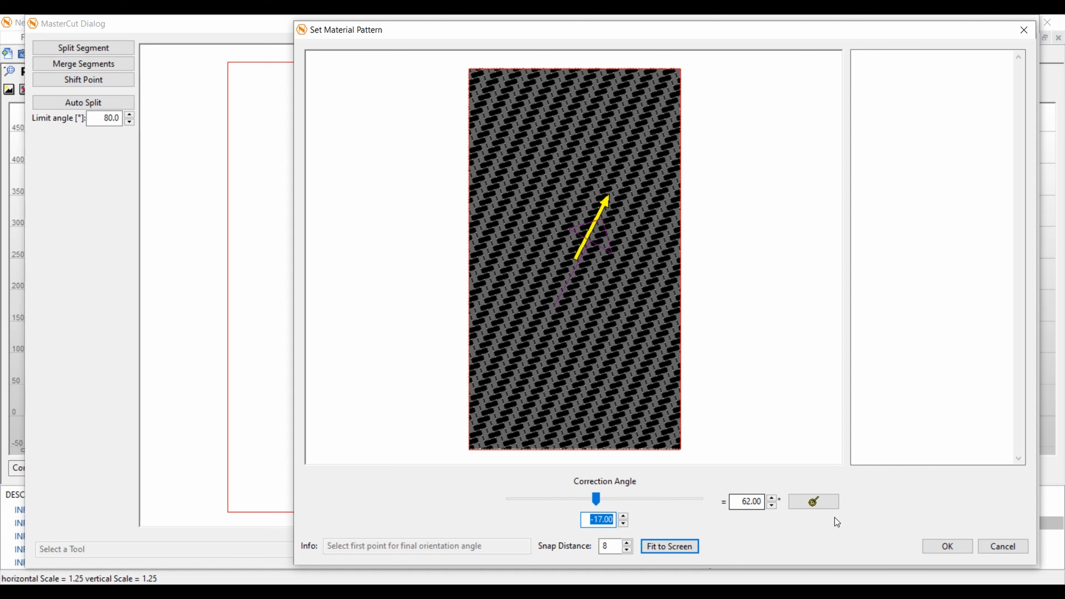
Step: Align master cut B's material pattern with its drawn arrow by picking two points along it, and confirm the master cut
{"action": "left_click", "coordinate": [813, 505]}
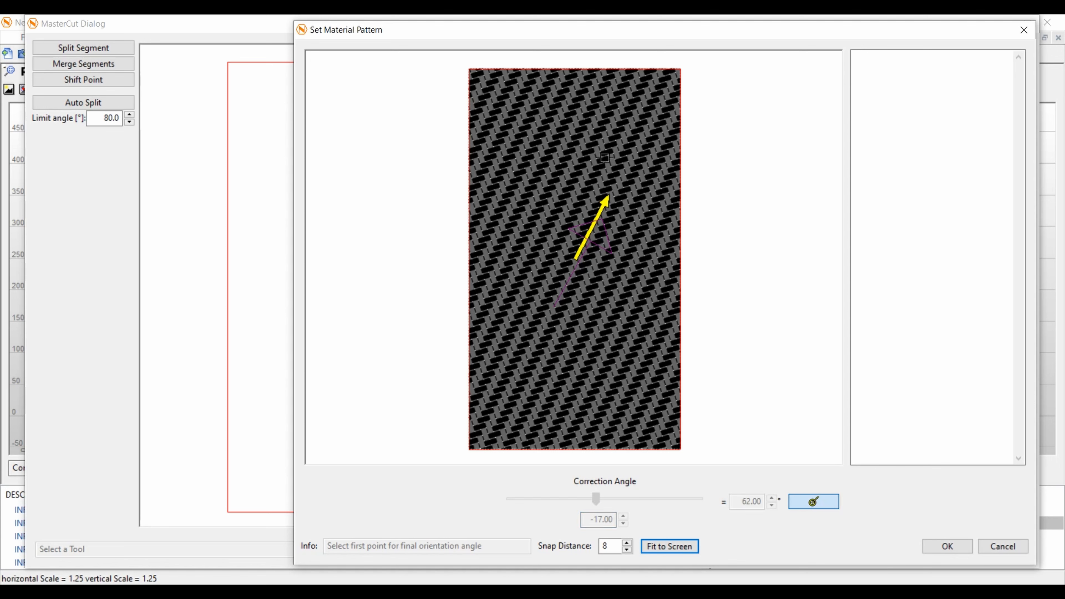
{"action": "left_click", "coordinate": [554, 305]}
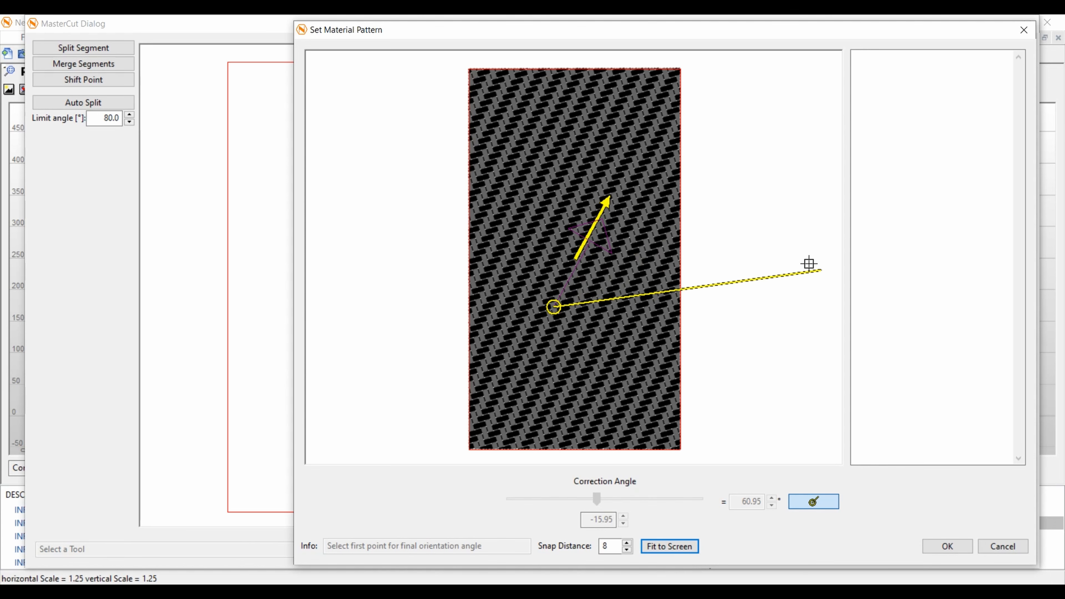
{"action": "left_click", "coordinate": [802, 252]}
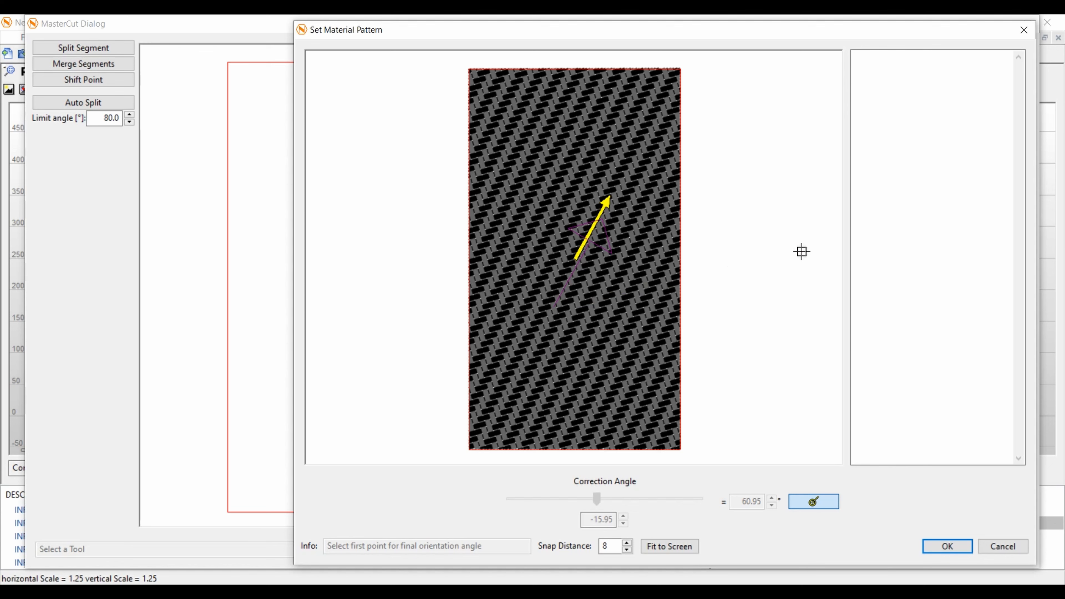
{"action": "left_click", "coordinate": [966, 548]}
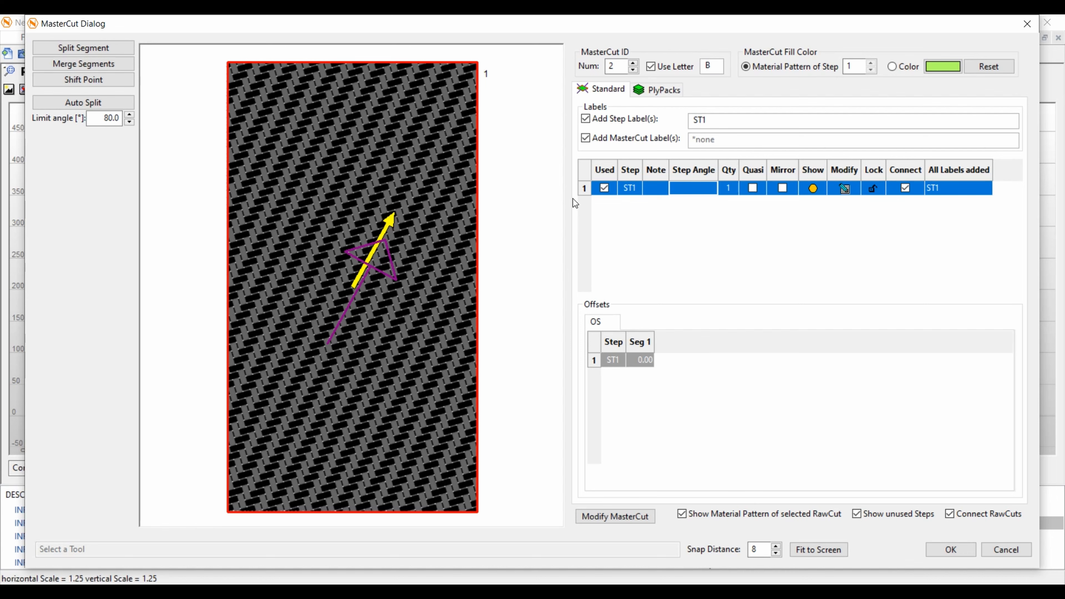
{"action": "left_click", "coordinate": [951, 550]}
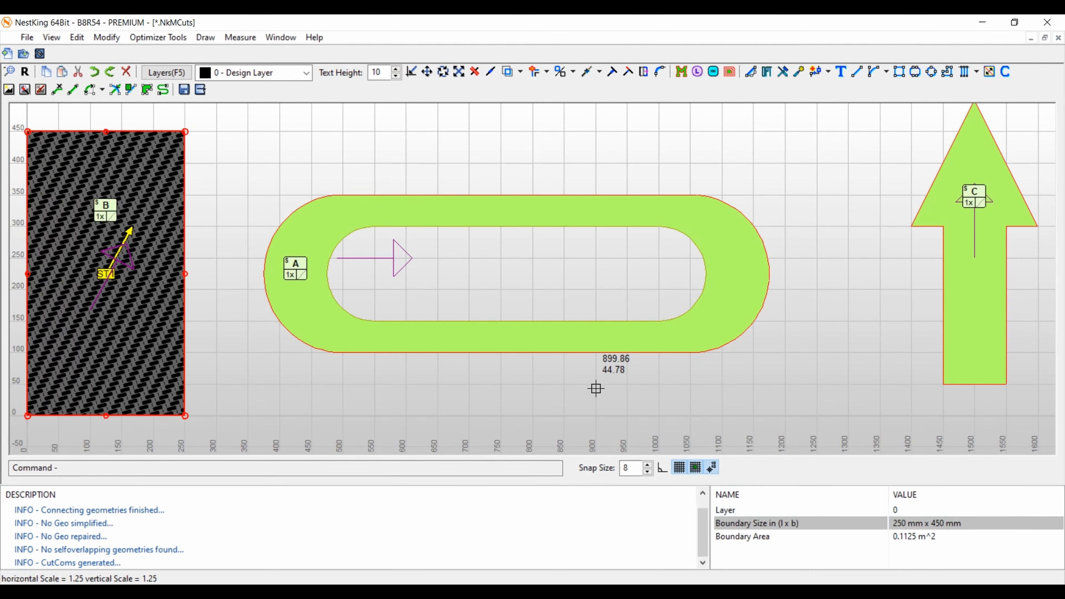
Step: Align step ST1's pattern in master cut A with its horizontal arrow and fill the cut with the material pattern of step 1
{"action": "double_click", "coordinate": [318, 240]}
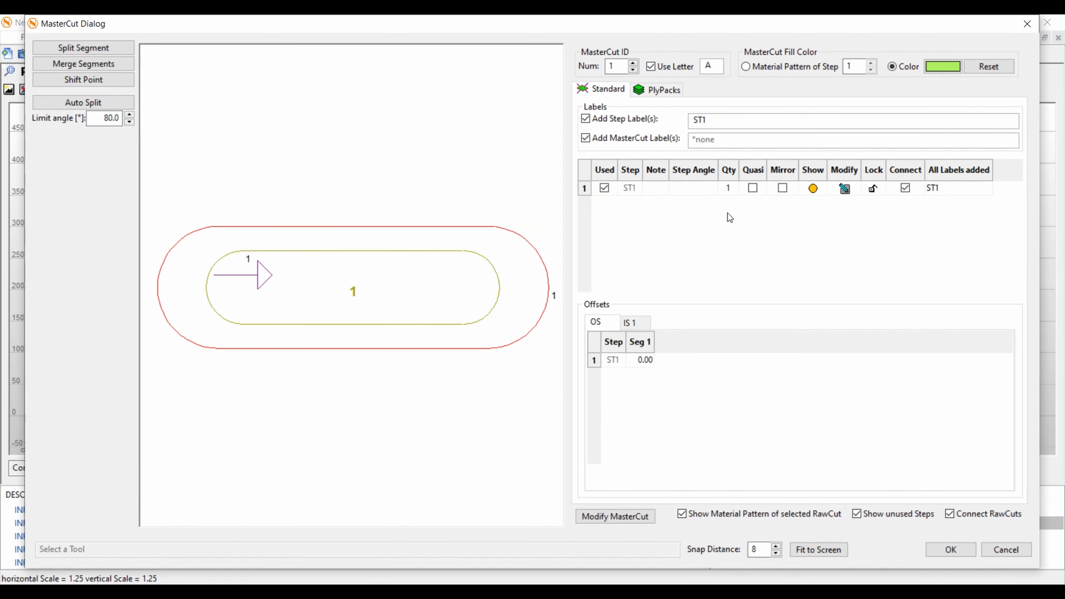
{"action": "left_click", "coordinate": [589, 190]}
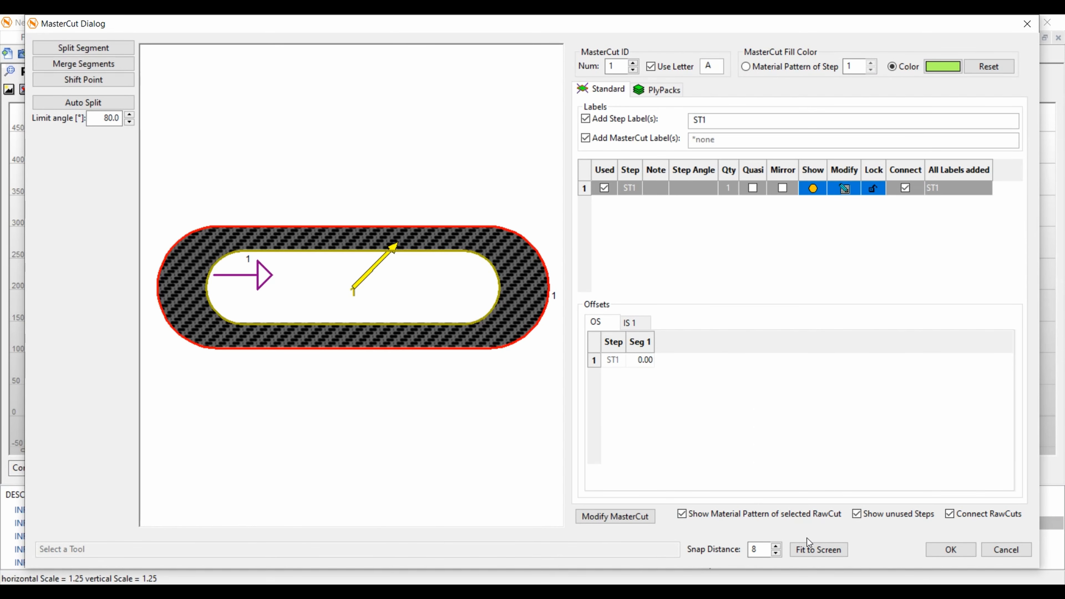
{"action": "left_click", "coordinate": [693, 189]}
{"action": "left_click", "coordinate": [694, 191]}
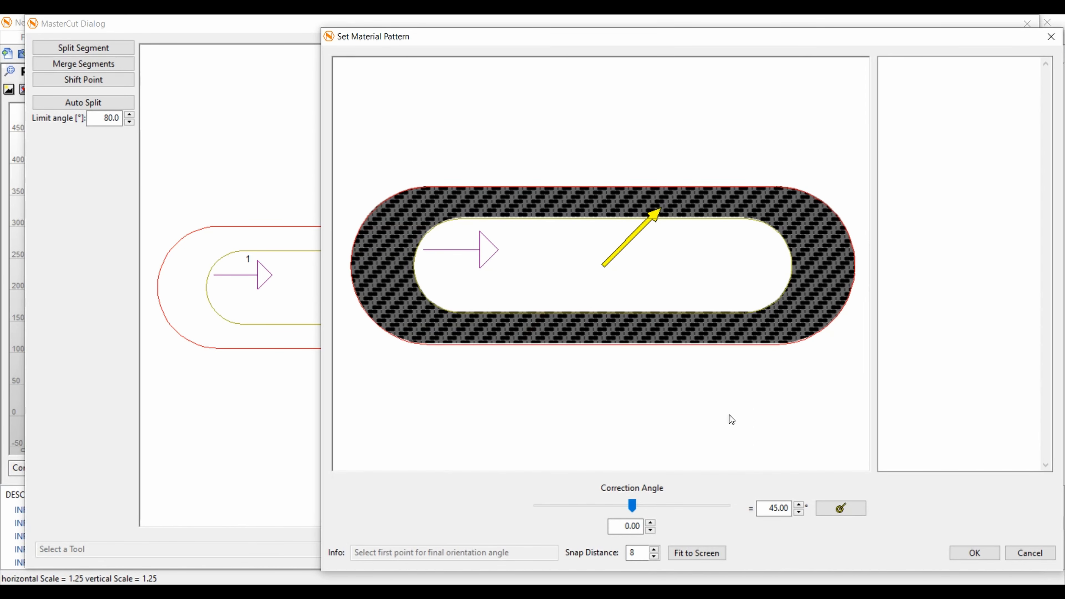
{"action": "left_click", "coordinate": [834, 508]}
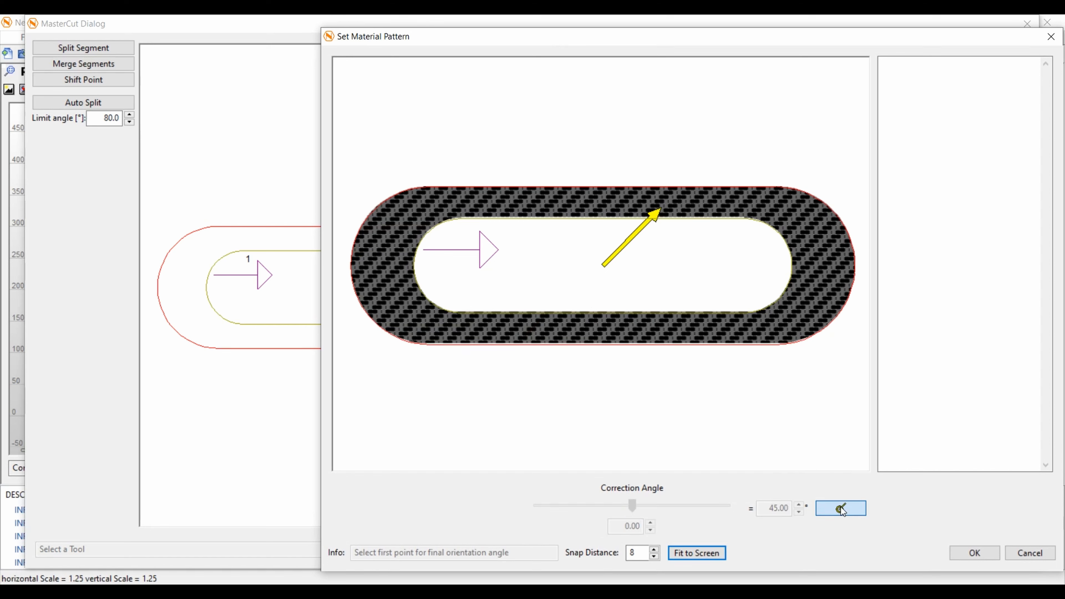
{"action": "left_click", "coordinate": [423, 250]}
{"action": "left_click", "coordinate": [498, 252]}
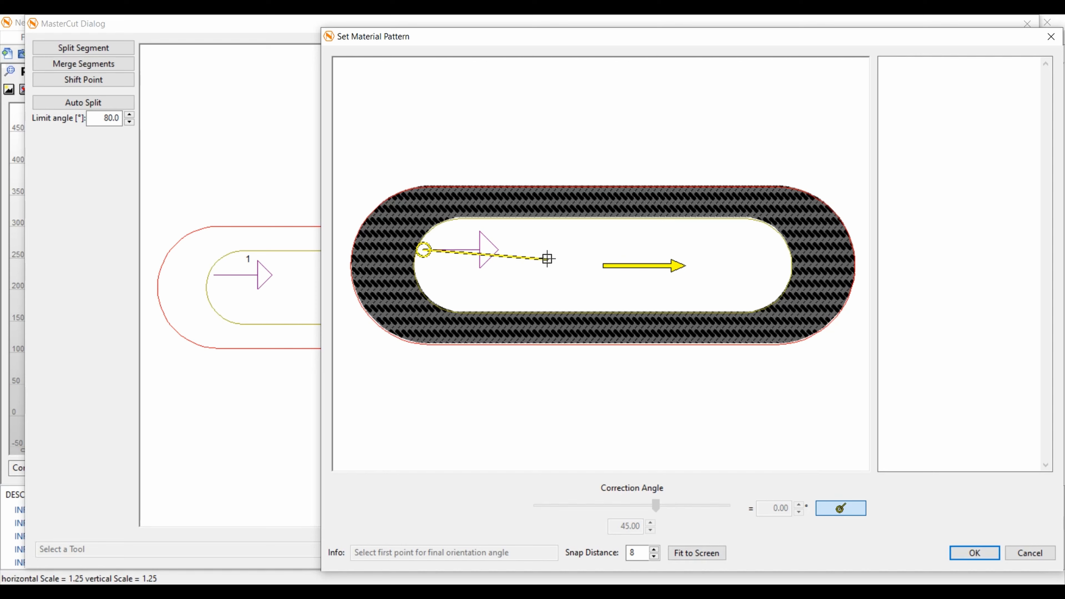
{"action": "left_click", "coordinate": [956, 552]}
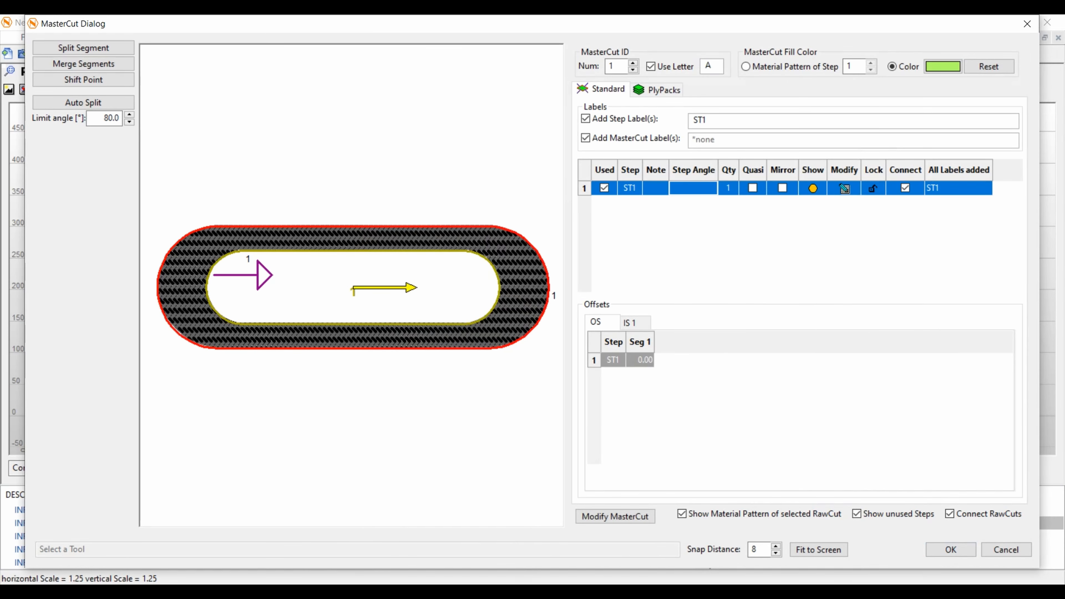
{"action": "left_click", "coordinate": [746, 66]}
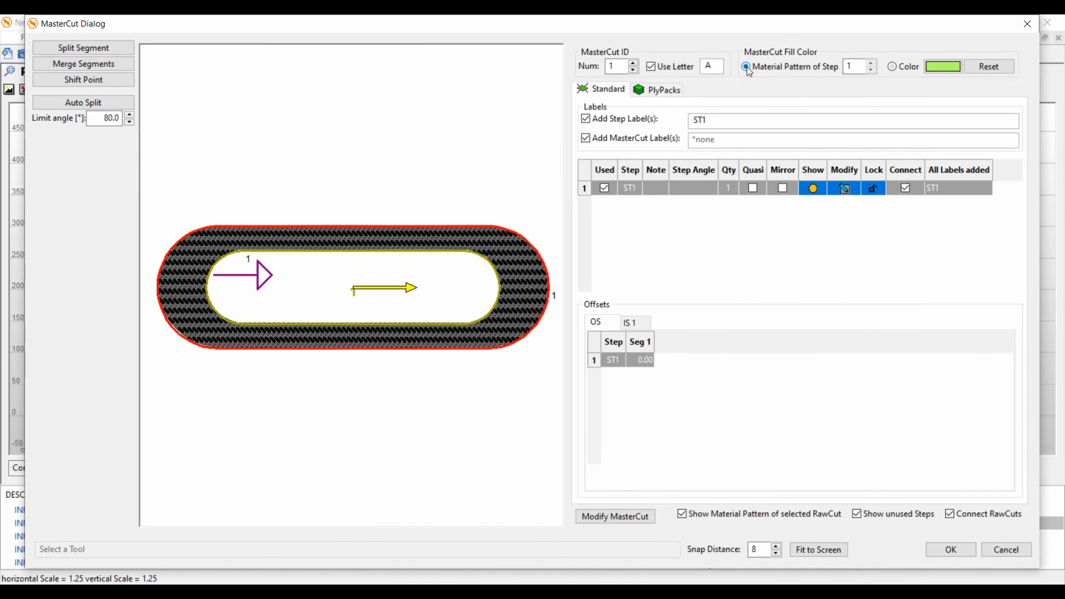
{"action": "left_click", "coordinate": [950, 550]}
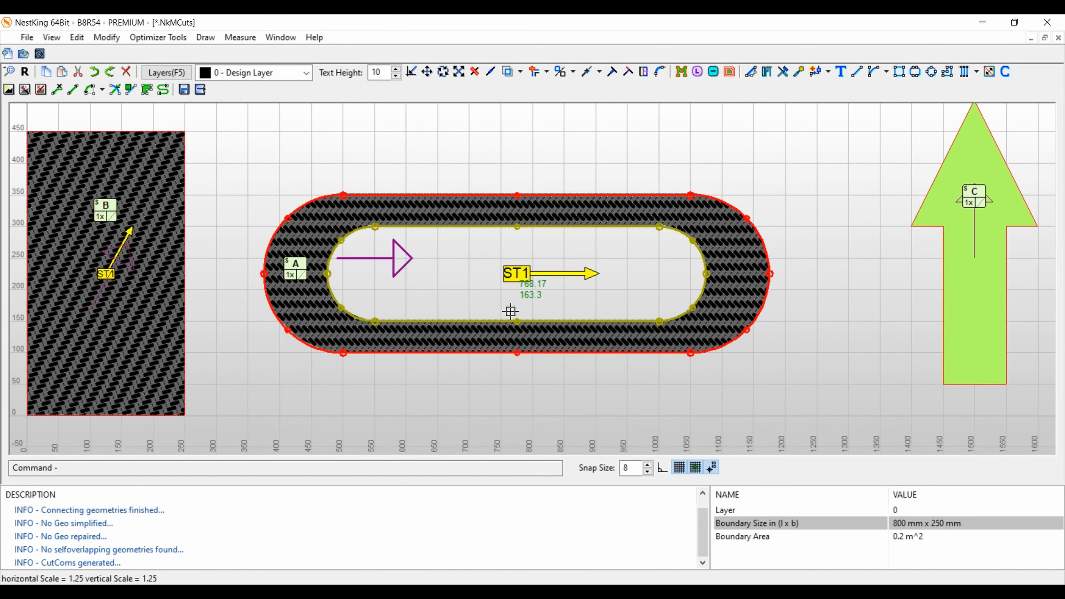
Step: Fill master cut C with the material pattern of step 1 and open the pattern angle settings of its step ST1
{"action": "double_click", "coordinate": [974, 168]}
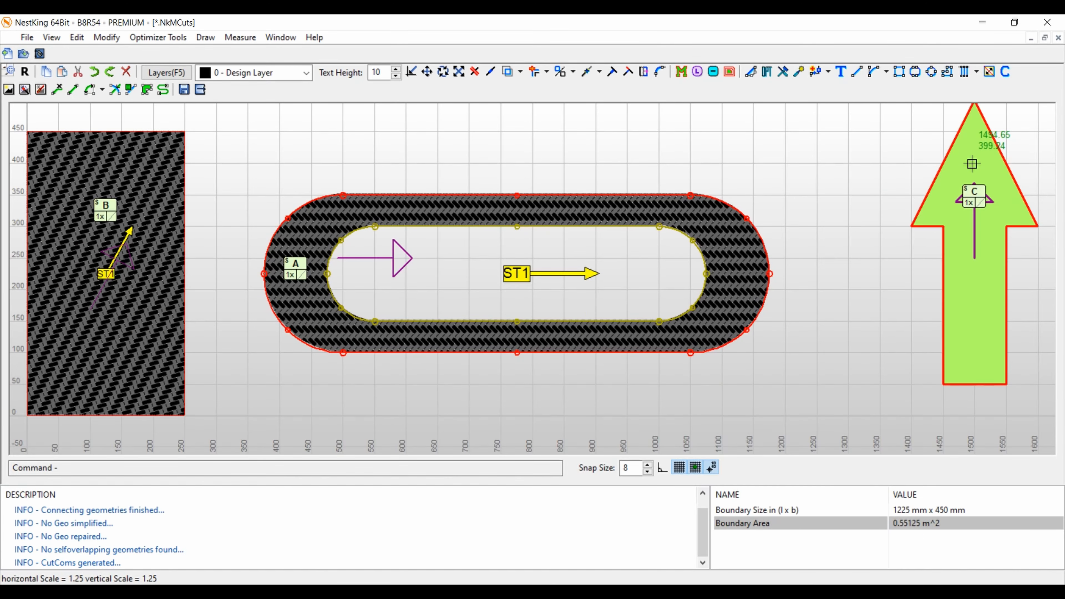
{"action": "left_click", "coordinate": [585, 189]}
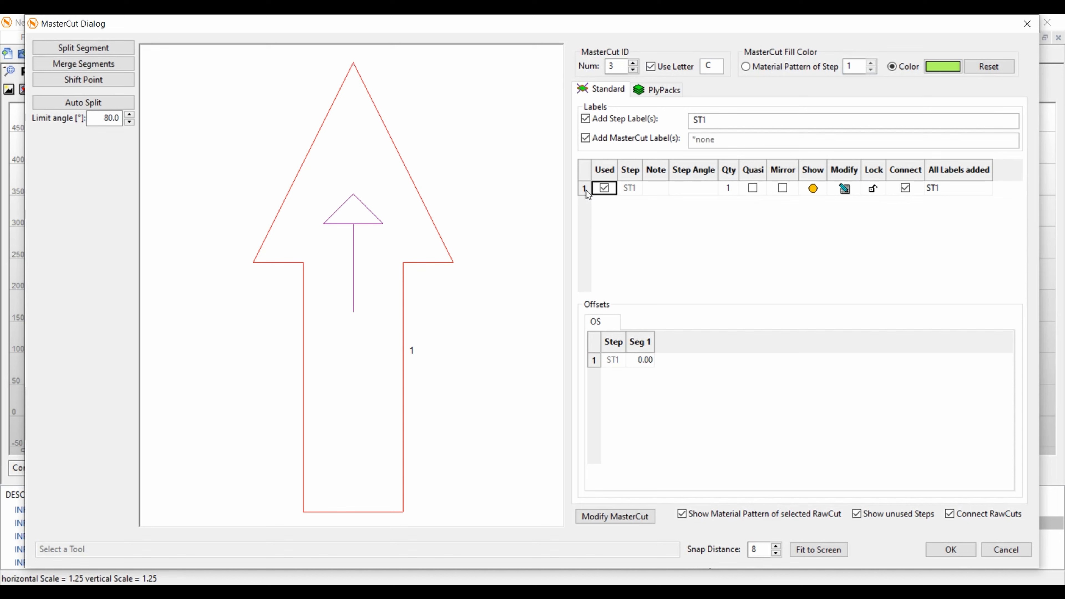
{"action": "left_click", "coordinate": [745, 66]}
{"action": "left_click", "coordinate": [692, 189]}
{"action": "left_click", "coordinate": [586, 187]}
{"action": "left_click", "coordinate": [689, 191]}
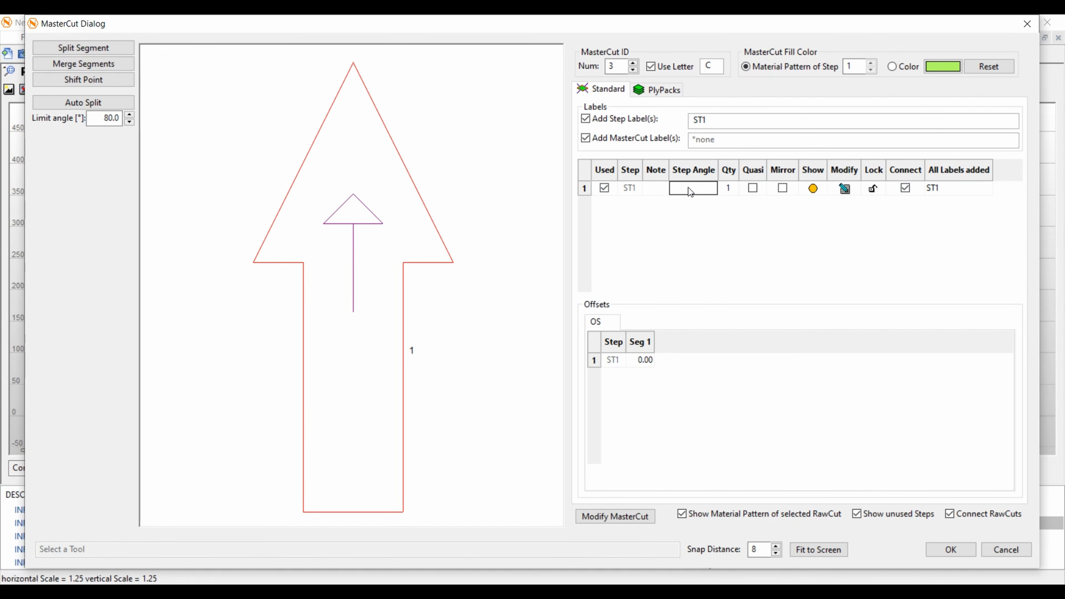
{"action": "left_click", "coordinate": [689, 190]}
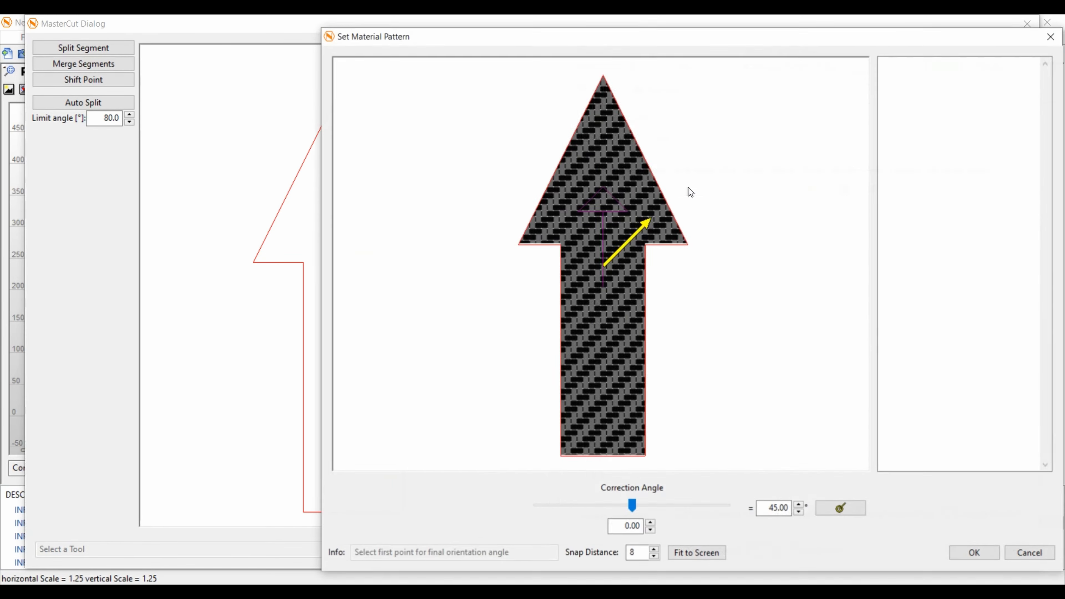
Step: Align master cut C's material pattern with its upward arrow by picking the arrow's start and tip, and confirm the master cut
{"action": "left_click", "coordinate": [837, 509]}
{"action": "left_click", "coordinate": [602, 287]}
{"action": "left_click", "coordinate": [602, 188]}
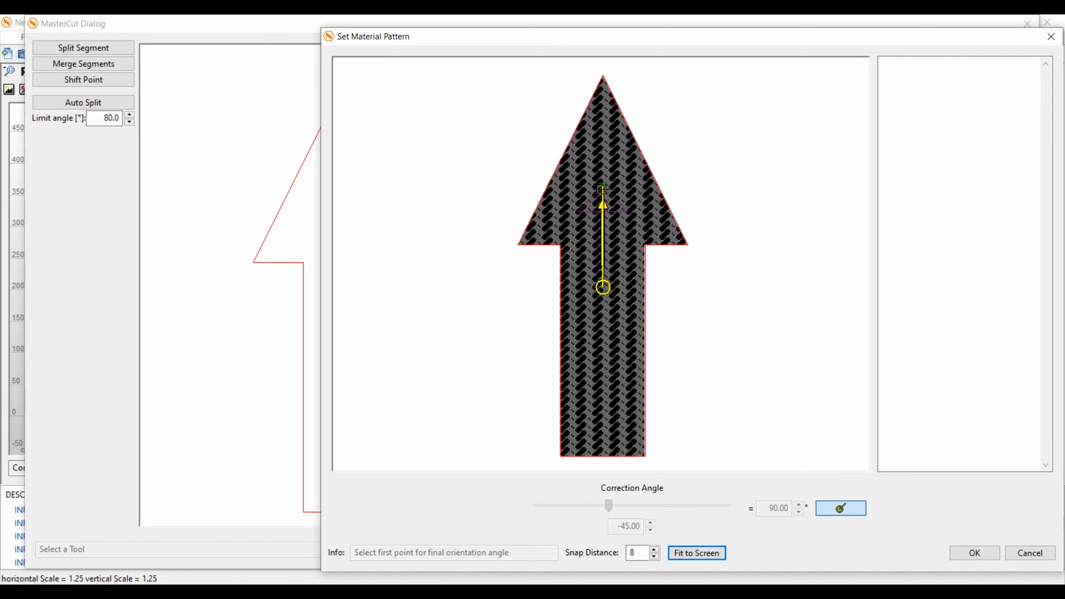
{"action": "left_click", "coordinate": [768, 400]}
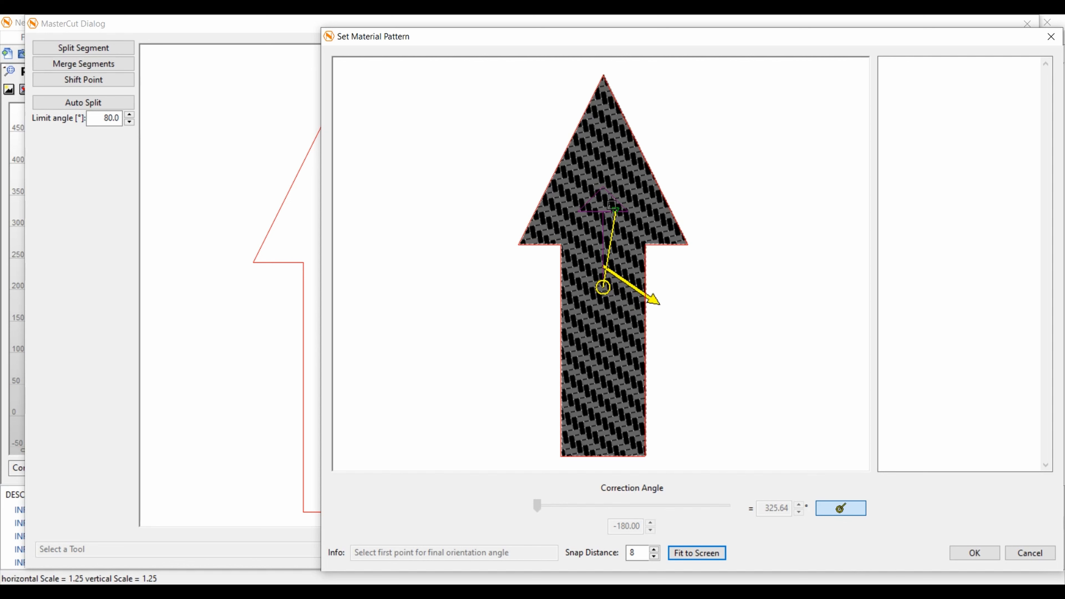
{"action": "left_click", "coordinate": [602, 189]}
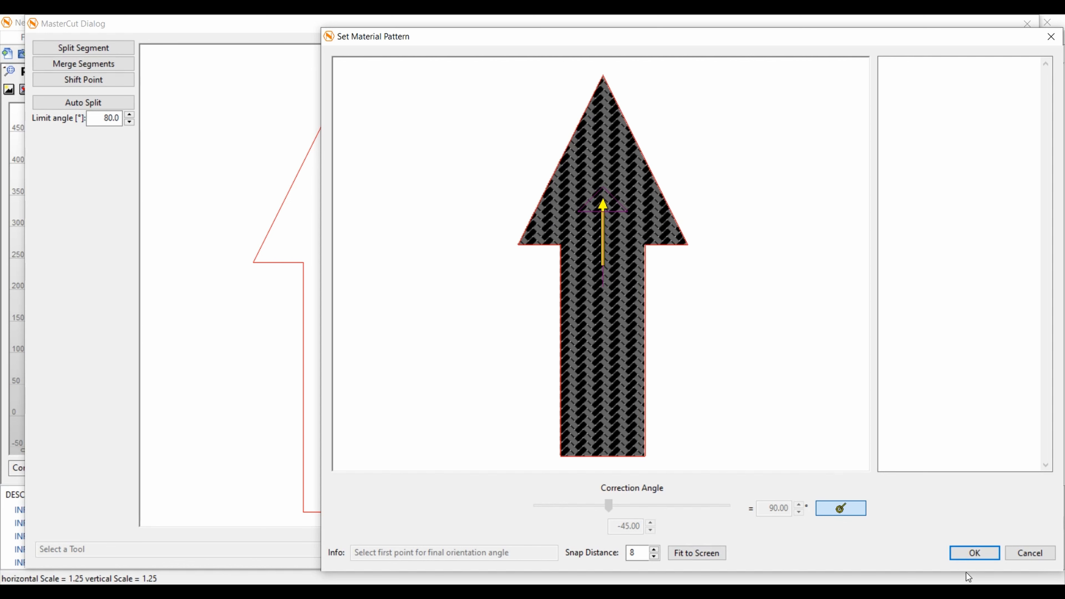
{"action": "left_click", "coordinate": [974, 553]}
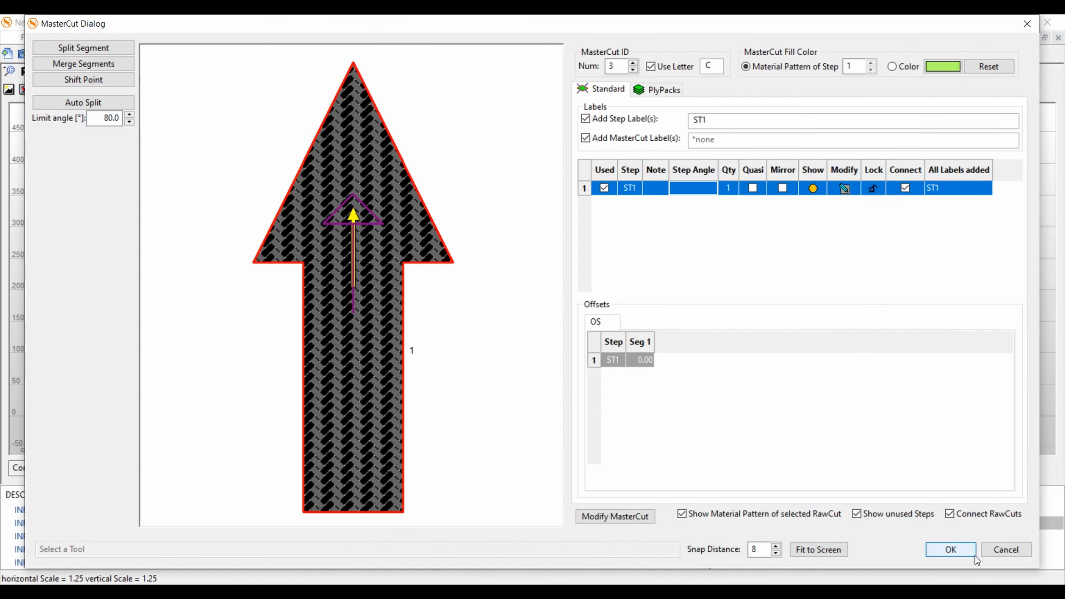
{"action": "left_click", "coordinate": [964, 553]}
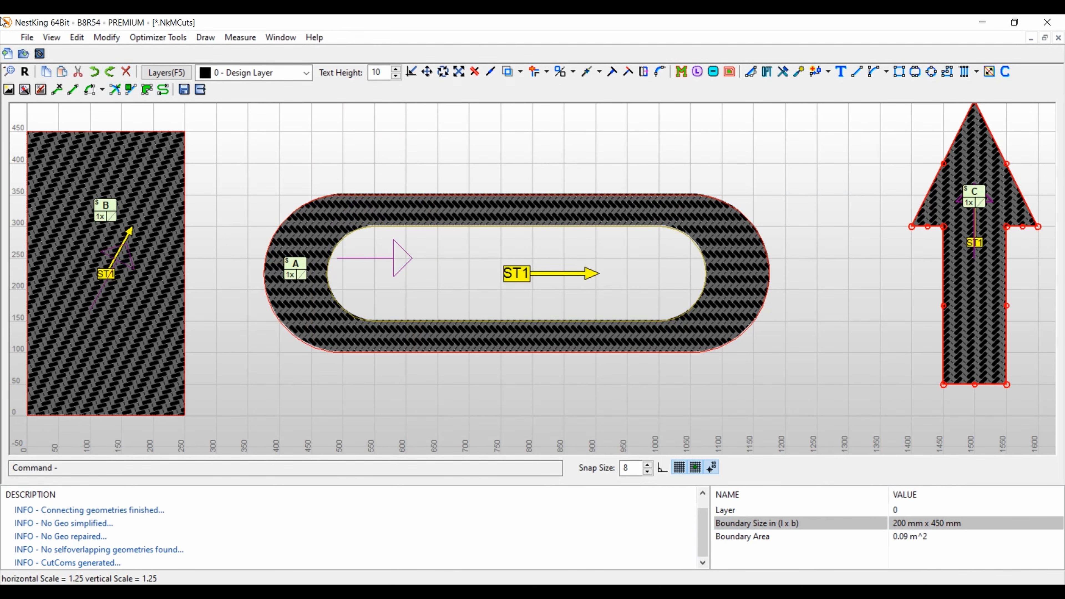
Step: Generate the master cut output from the edited drawing and send all cuts to nesting with every PreNest setting applied
{"action": "left_click", "coordinate": [201, 90]}
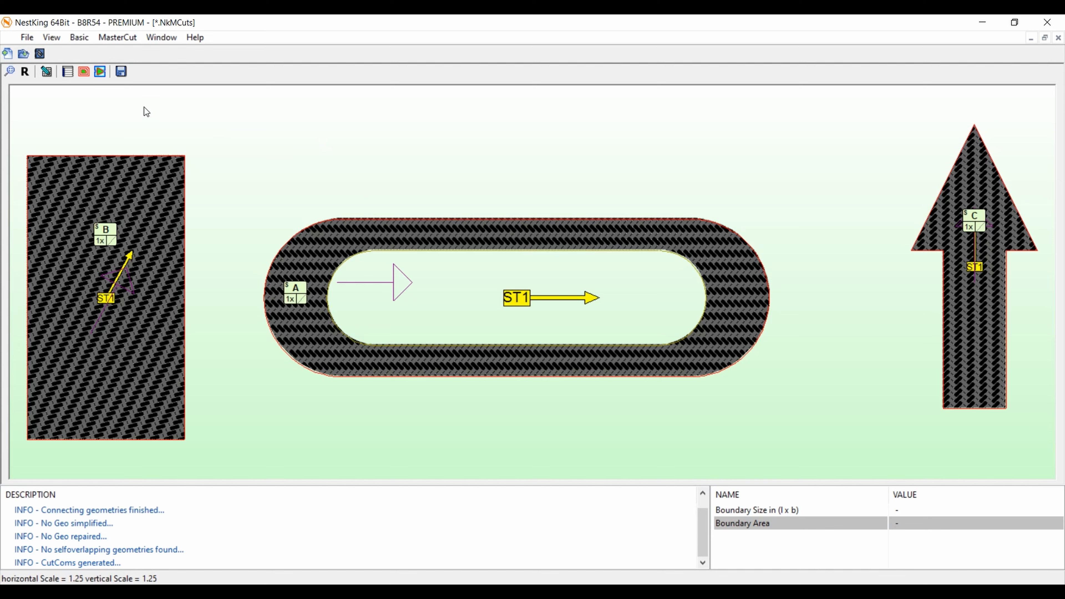
{"action": "left_click", "coordinate": [100, 72]}
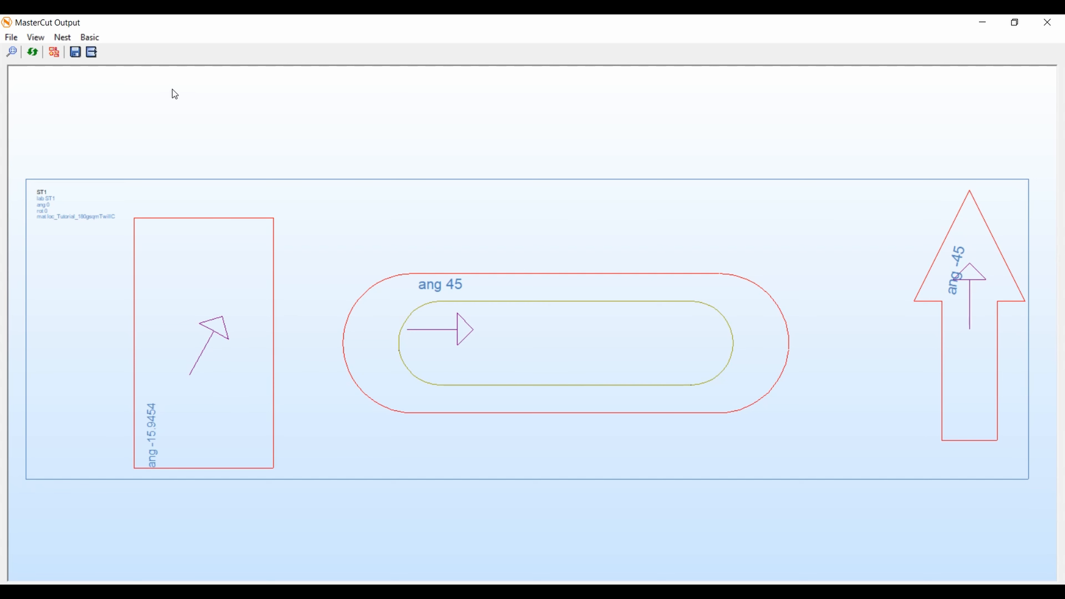
{"action": "left_click", "coordinate": [54, 52]}
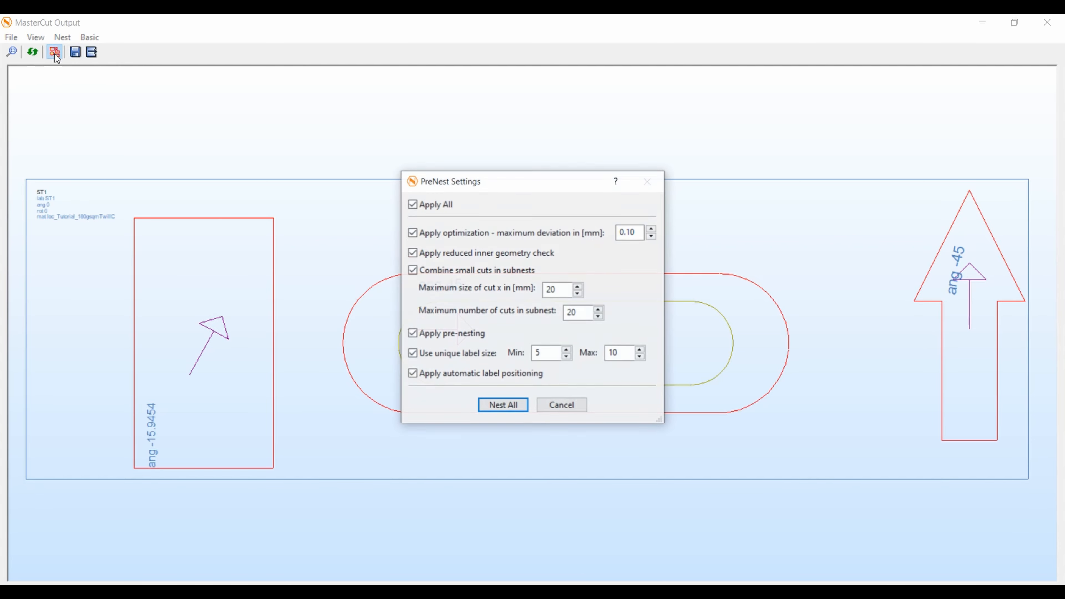
{"action": "left_click", "coordinate": [514, 404]}
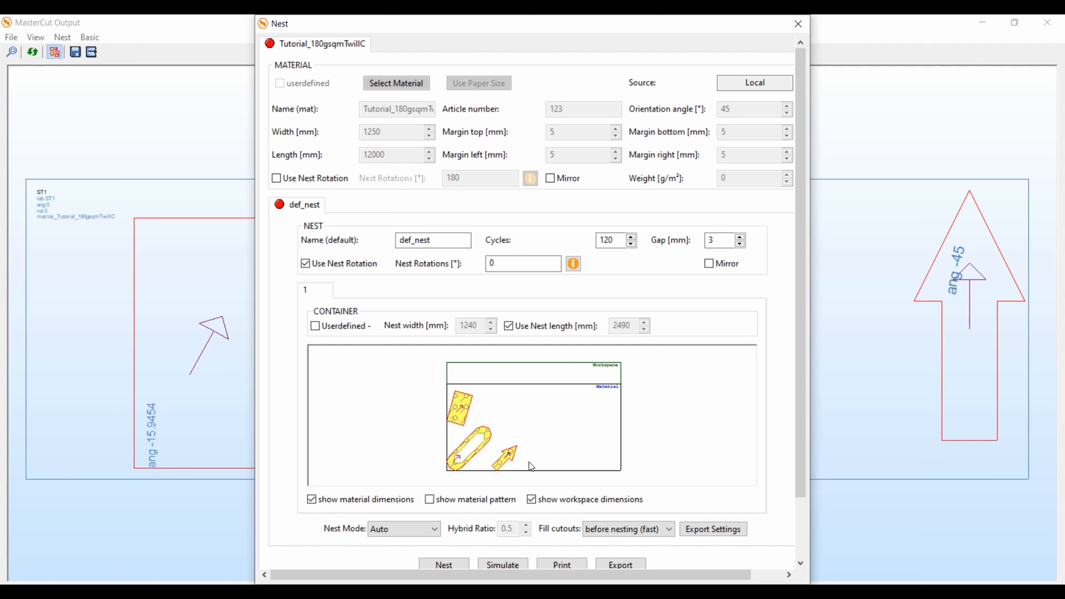
Step: Show the material pattern in the nest preview and enable the material's own nest rotation of 180°
{"action": "left_click", "coordinate": [430, 499]}
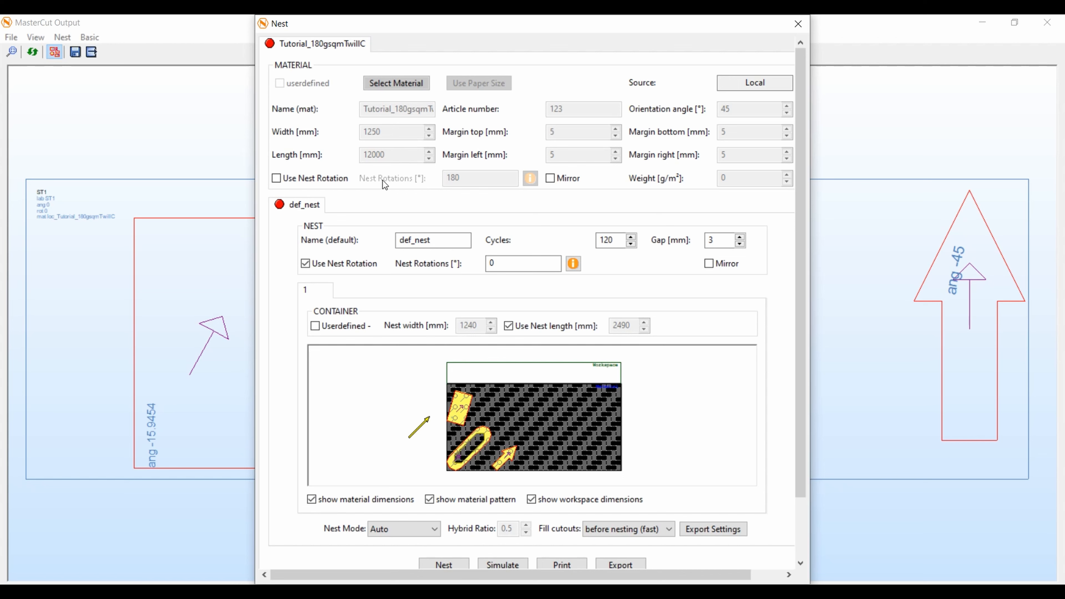
{"action": "left_click", "coordinate": [277, 178]}
Step: Set the nesting cycles to 10, run the nest and skip the remaining cycles
{"action": "scroll", "coordinate": [712, 452], "scroll_direction": "down", "scroll_amount": 1}
{"action": "scroll", "coordinate": [781, 474], "scroll_direction": "down", "scroll_amount": 2}
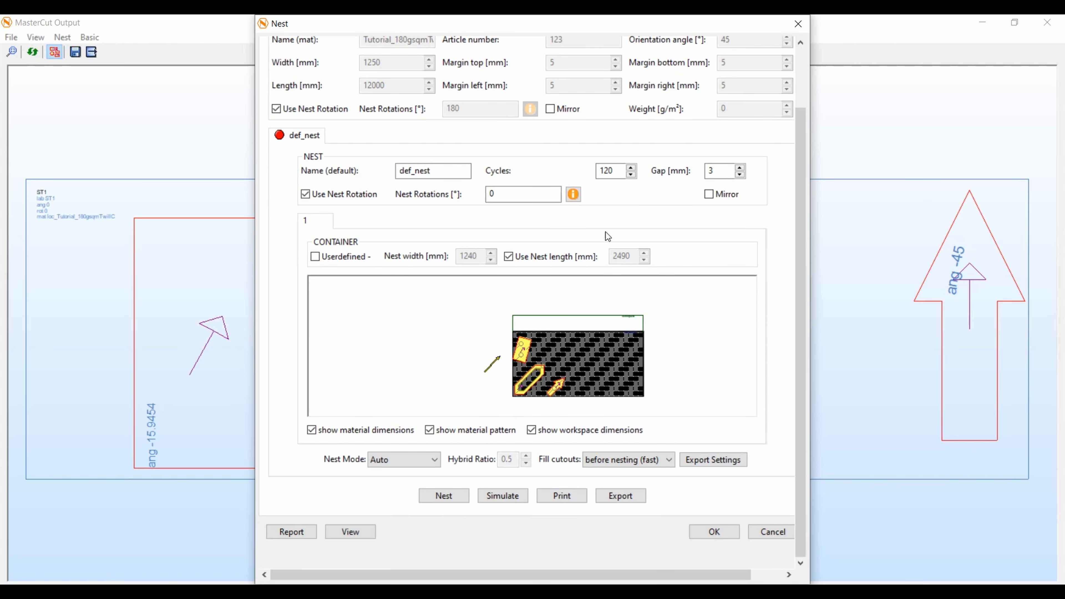
{"action": "left_click_drag", "start_coordinate": [609, 172], "coordinate": [590, 172]}
{"action": "type", "text": "1"}
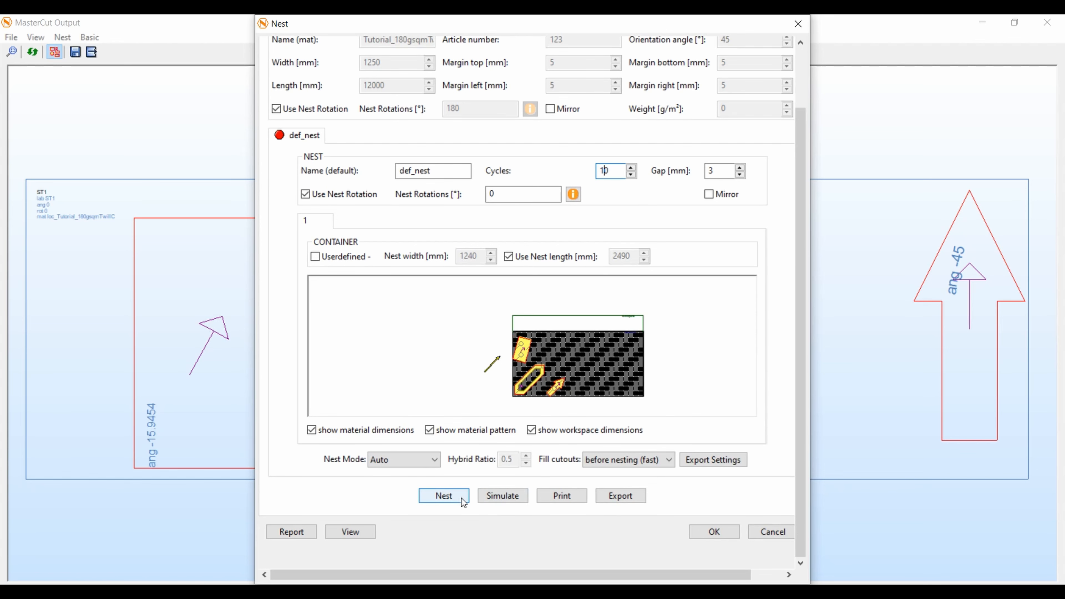
{"action": "left_click", "coordinate": [443, 496]}
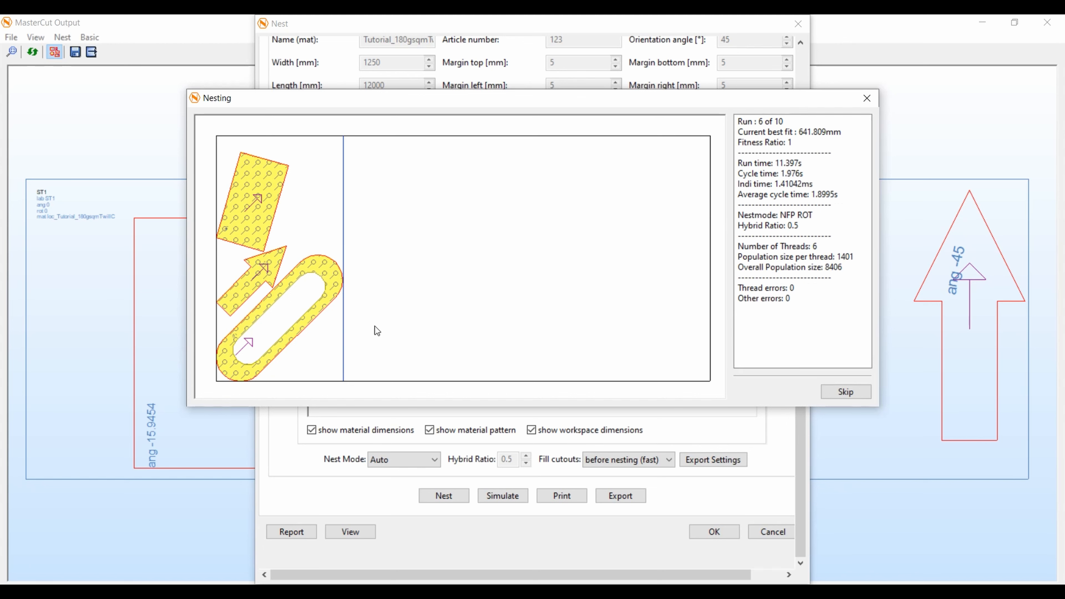
{"action": "left_click", "coordinate": [844, 392]}
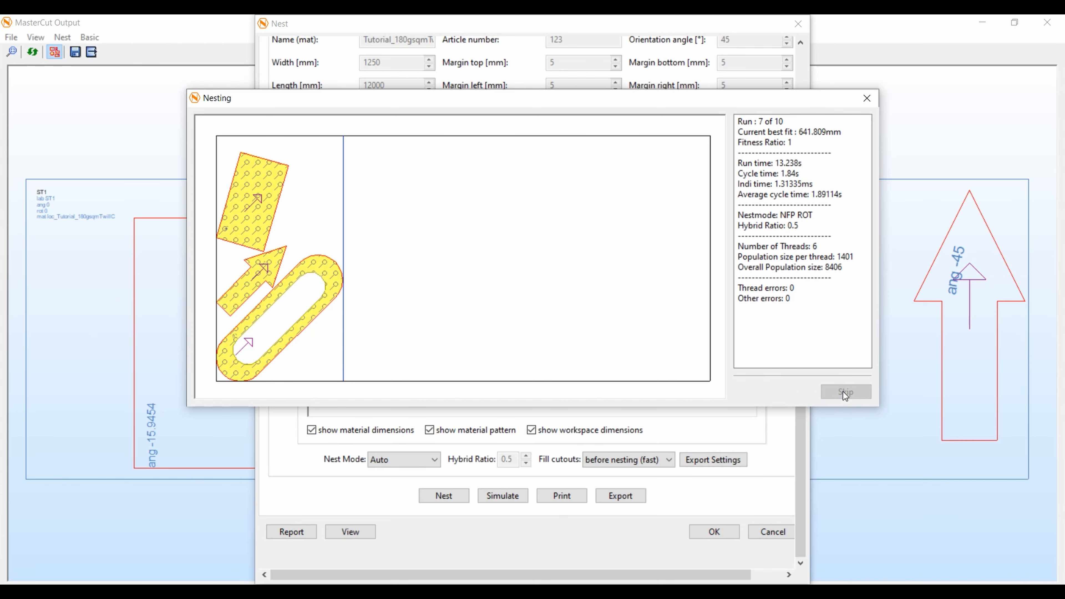